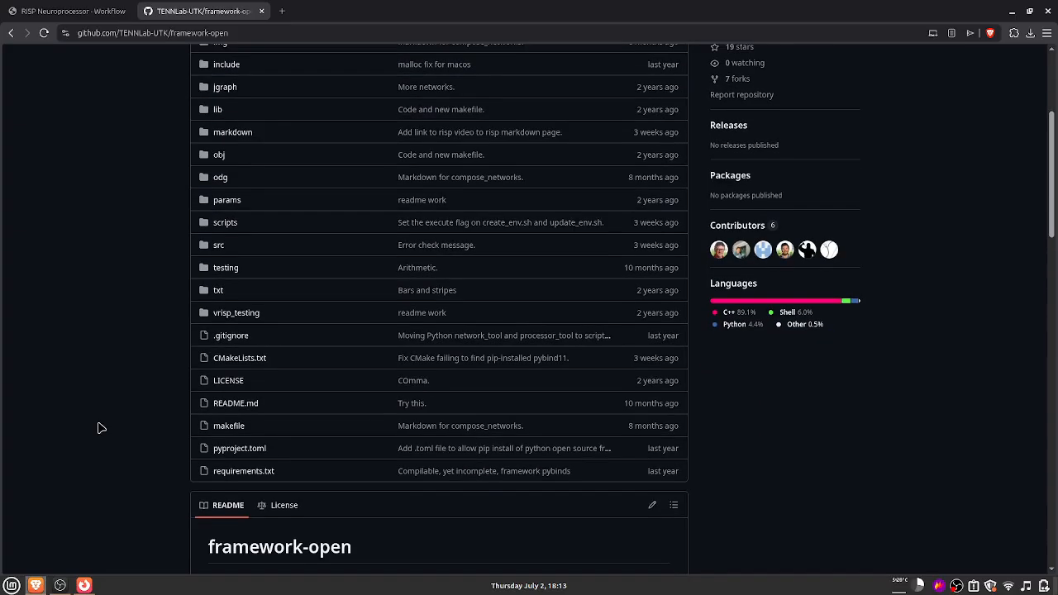
- Look through the framework-open README's repo contents, RISP Neuroprocessor and Getting Started sections
scroll(97, 427, "down", 6)
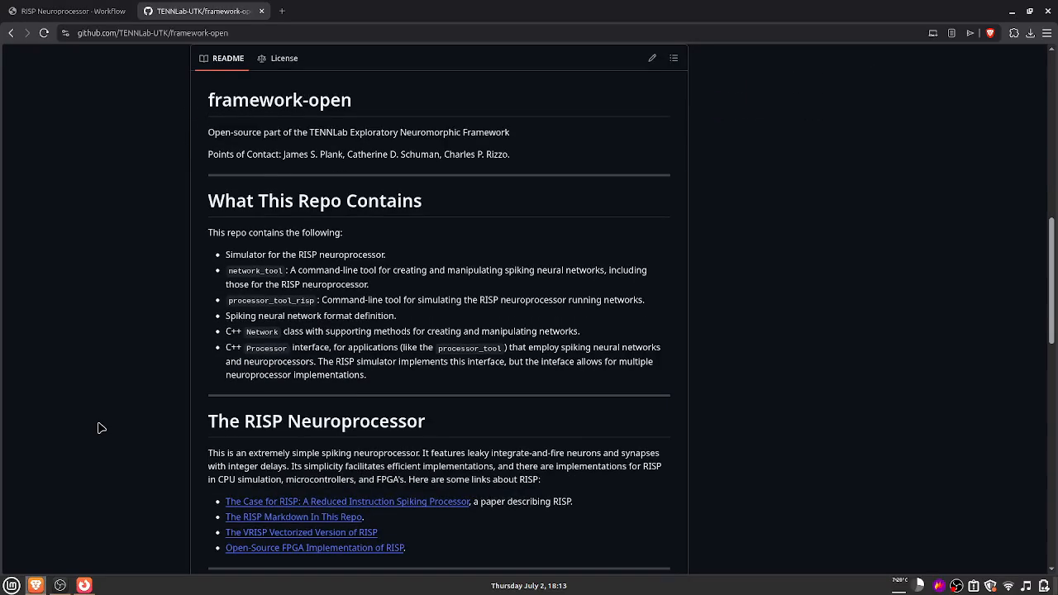
scroll(98, 427, "down", 1)
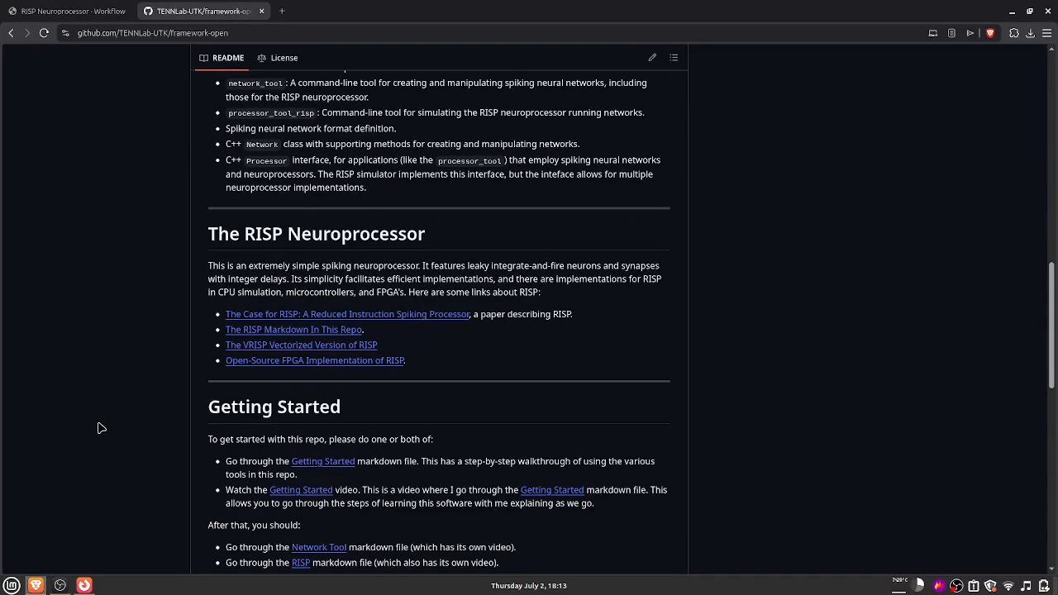
scroll(97, 427, "down", 1)
scroll(98, 428, "up", 1)
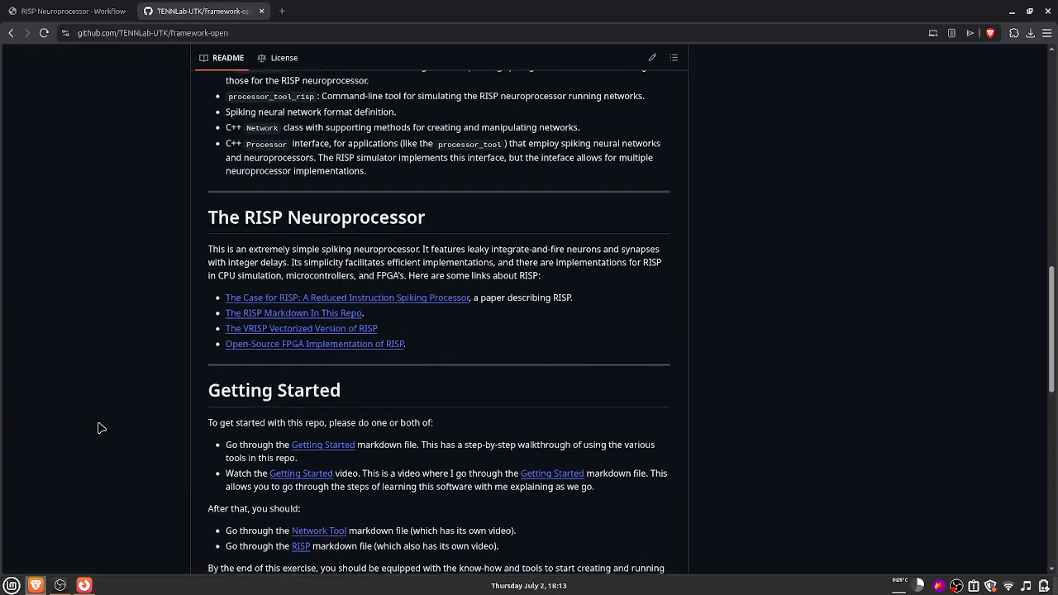
scroll(97, 427, "down", 1)
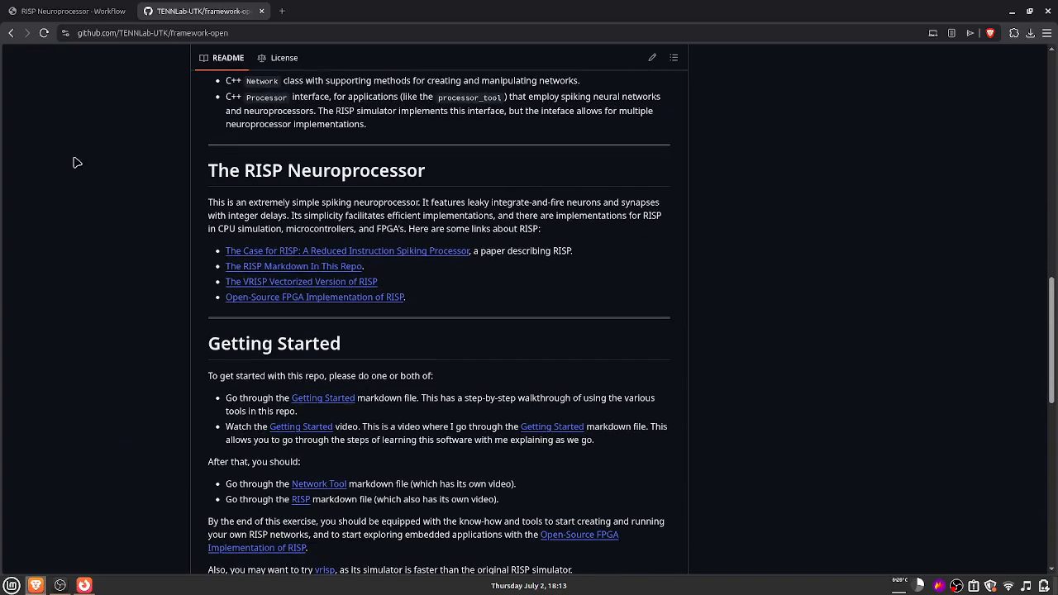
- Switch to the RISP Neuroprocessor dashboard, check the XOR figure in the Firefox PDF, and open the network creation page
left_click(64, 6)
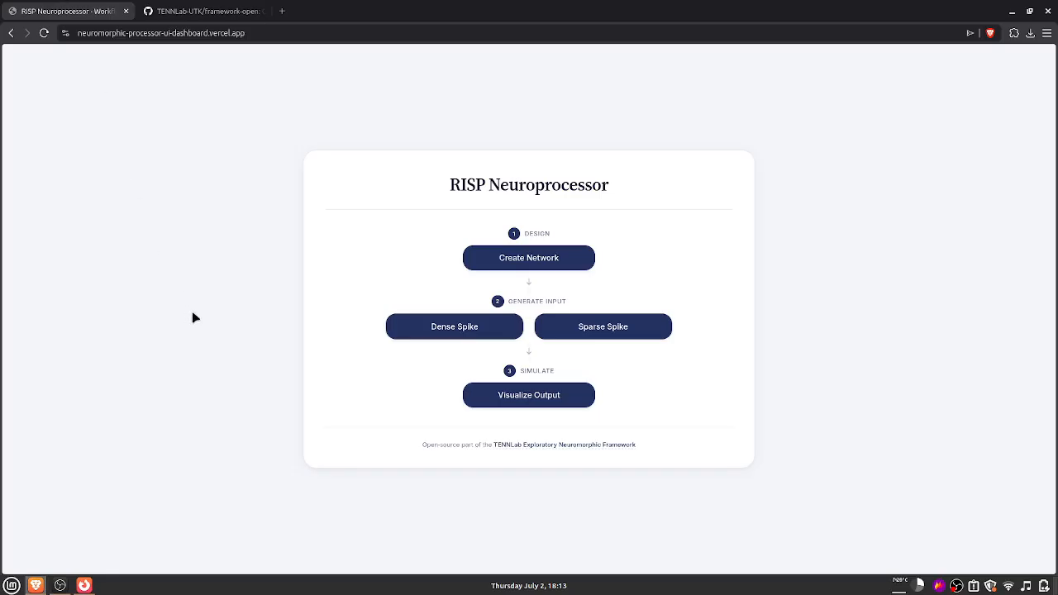
left_click(84, 585)
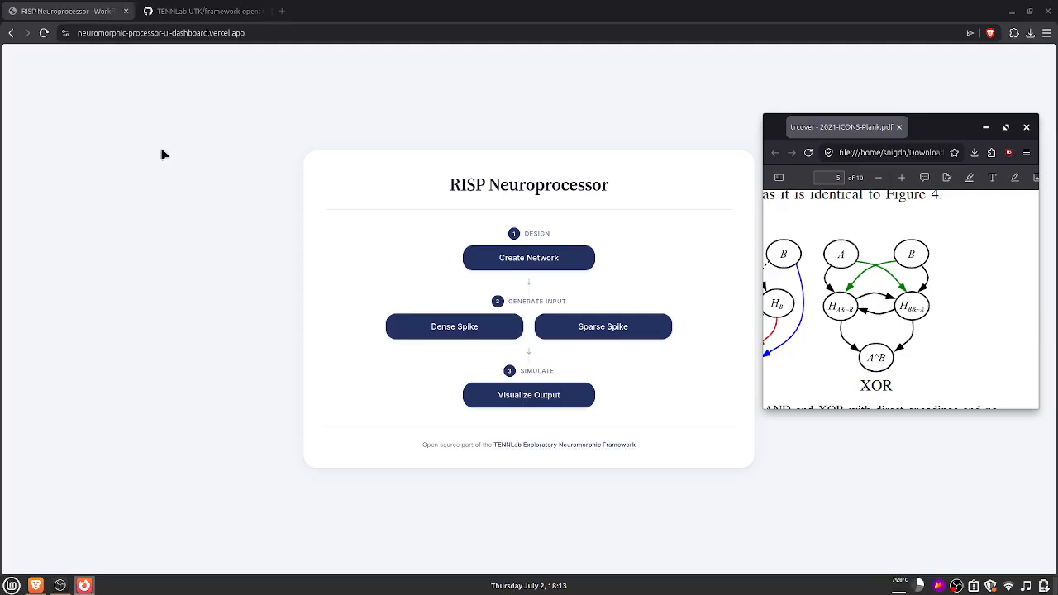
left_click(506, 264)
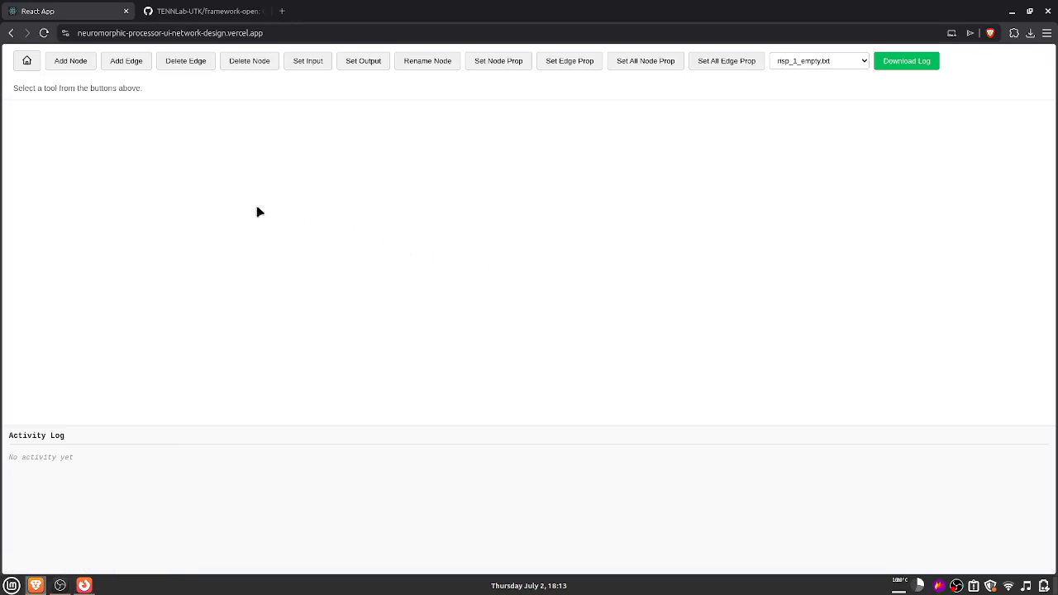
- Place five nodes on the canvas: two in an upper row, two more widely spaced below, and one centred beneath them
left_click(70, 66)
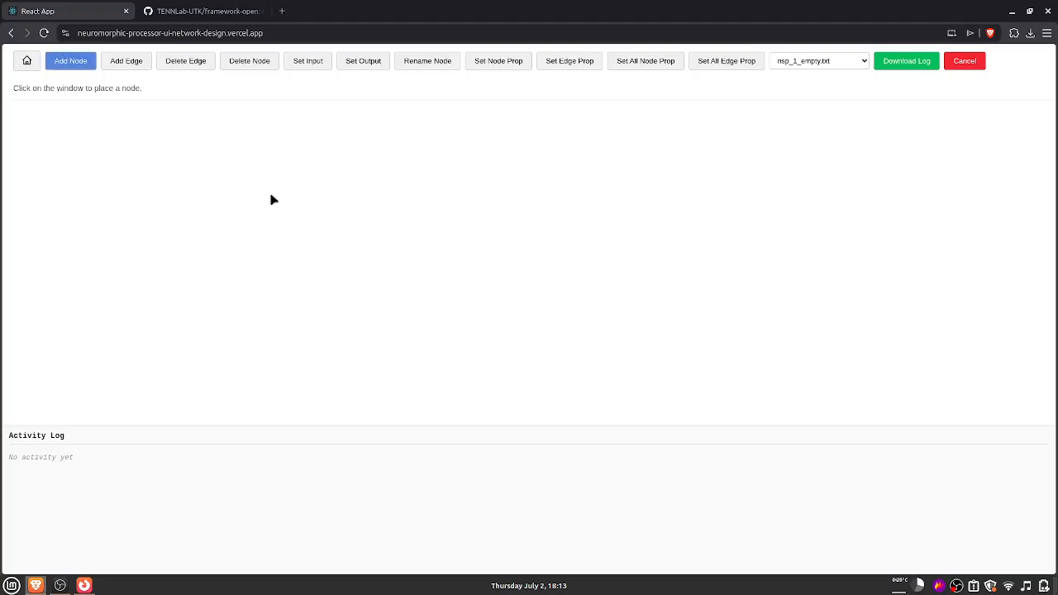
left_click(237, 153)
left_click(395, 152)
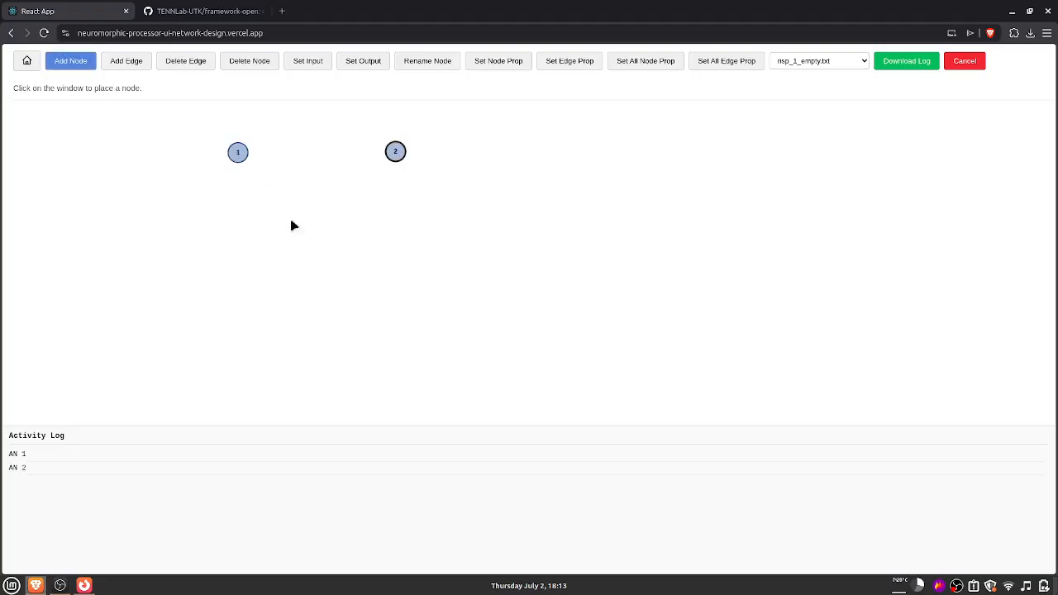
left_click(191, 258)
left_click(457, 266)
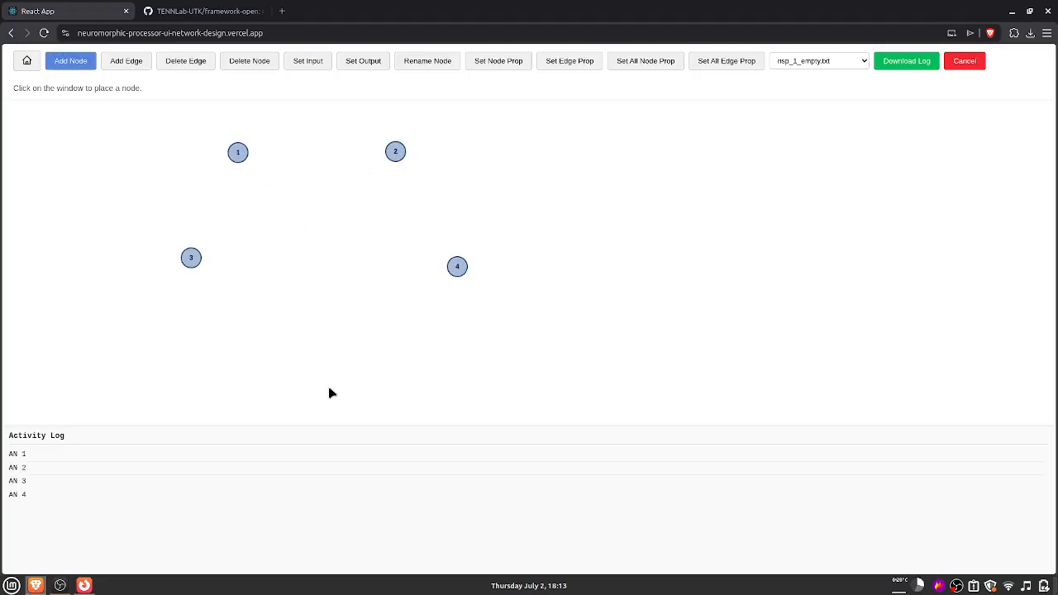
left_click(328, 387)
- Add edges from node 1 to nodes 3 and 4, and from node 2 to nodes 3 and 4
left_click(126, 61)
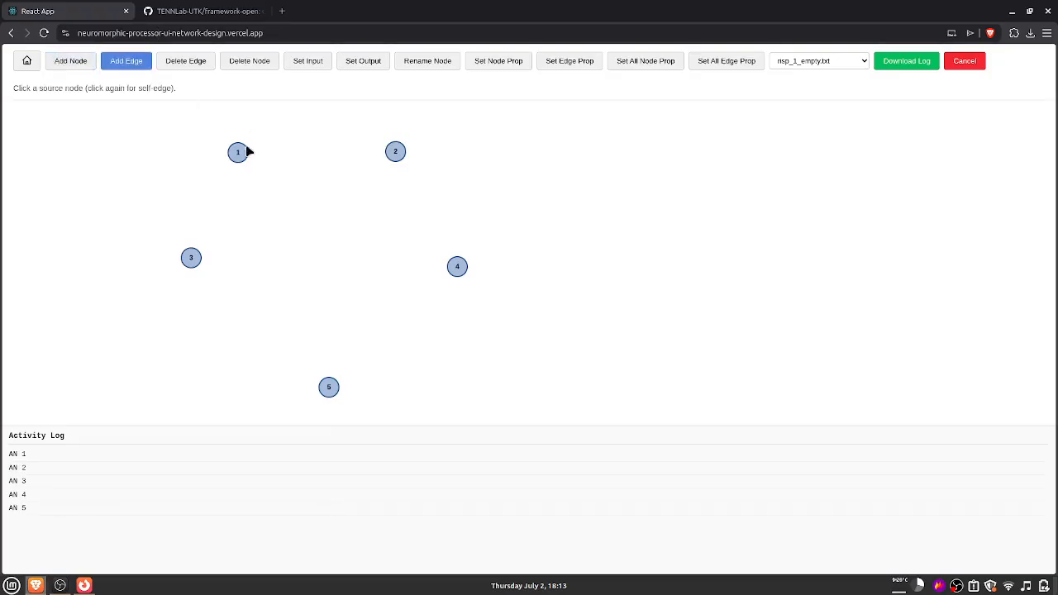
left_click(238, 154)
left_click(194, 259)
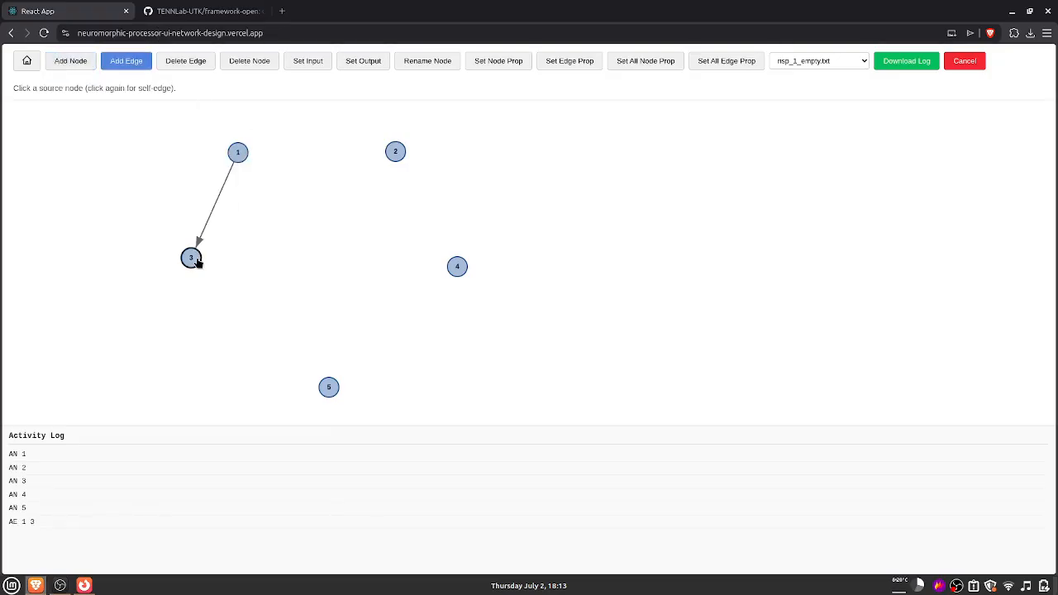
left_click(238, 154)
left_click(458, 266)
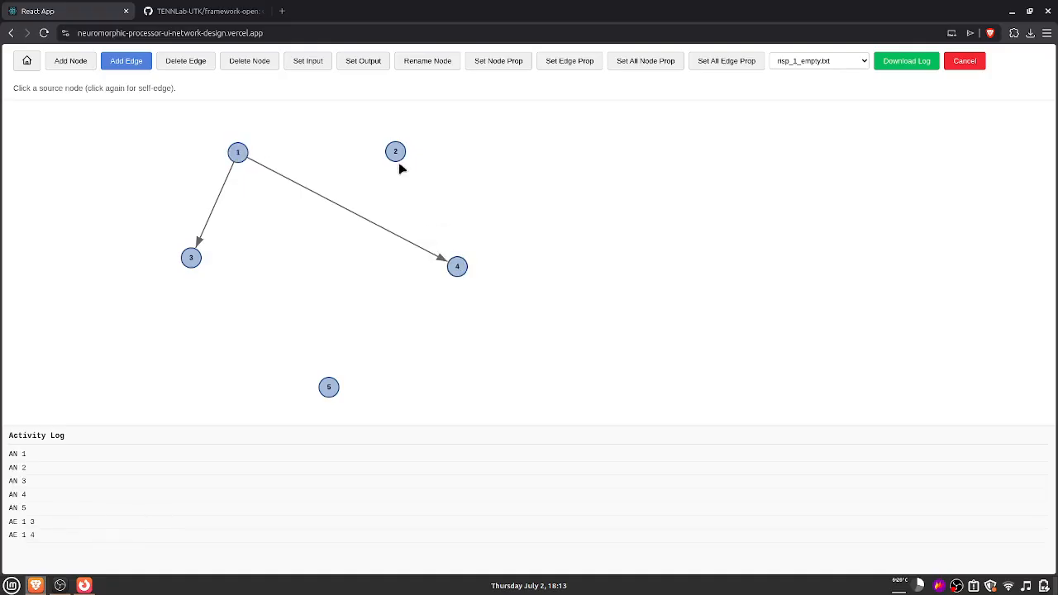
left_click(396, 154)
left_click(193, 261)
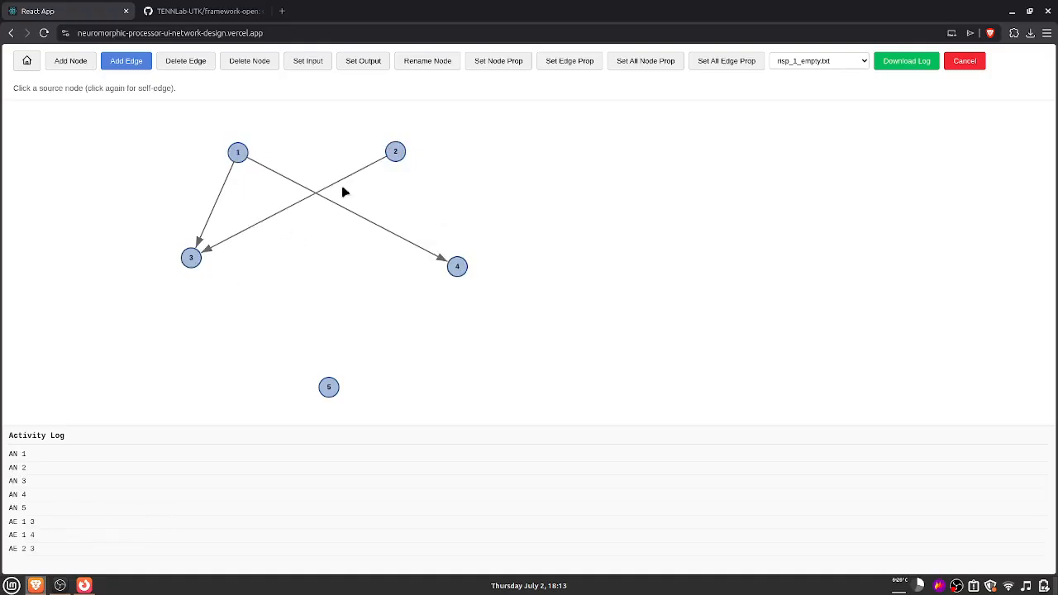
left_click(396, 152)
left_click(458, 265)
- Consult the XOR figure in the PDF and connect nodes 3 and 4 with edges in both directions
left_click(84, 585)
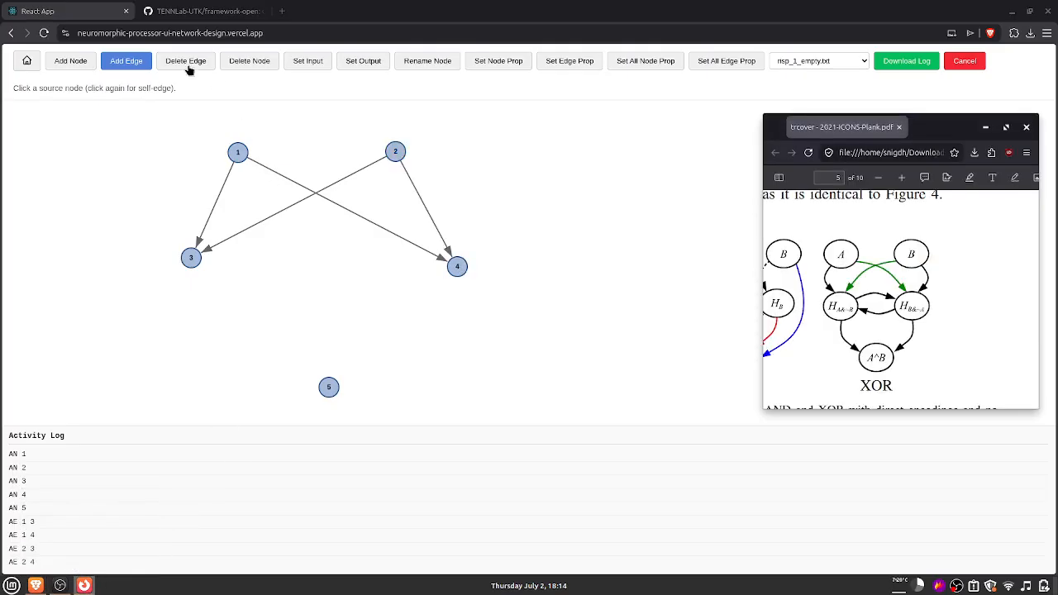
left_click(190, 256)
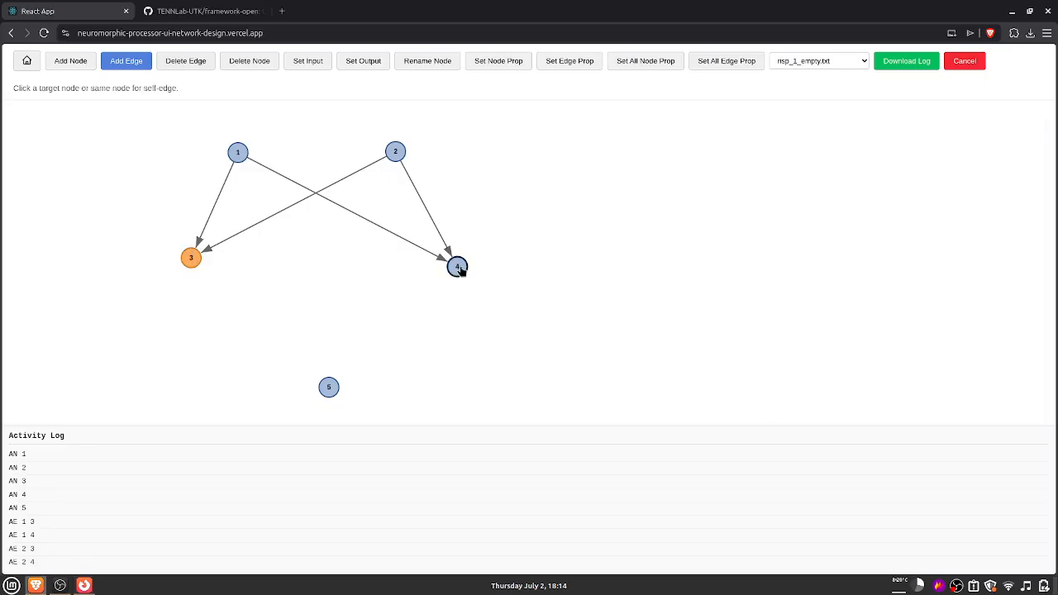
left_click(458, 266)
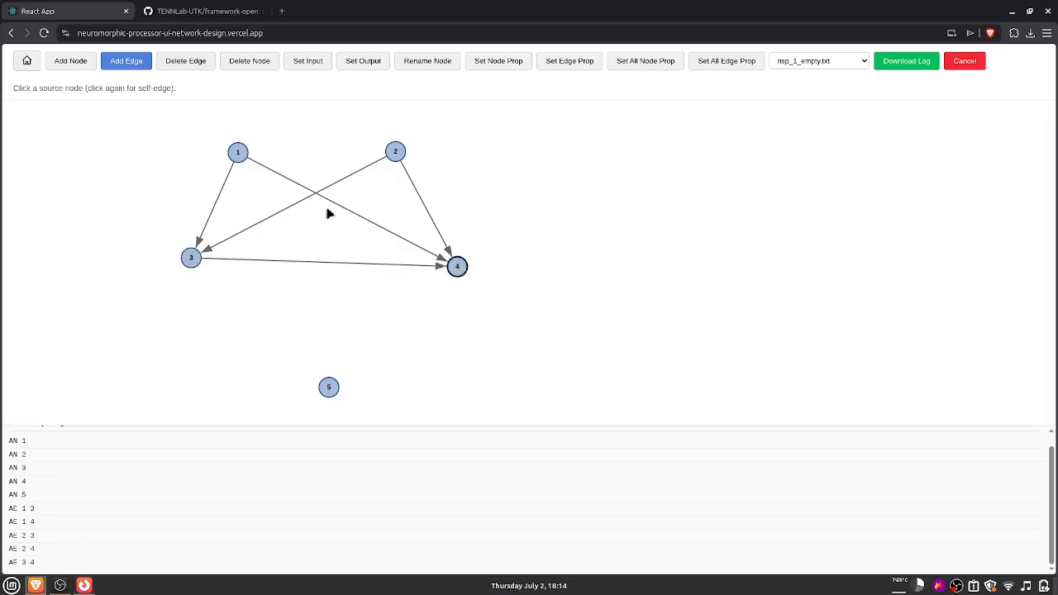
left_click(459, 271)
left_click(199, 263)
- Add edges from node 3 to node 5 and from node 4 to node 5
left_click(199, 263)
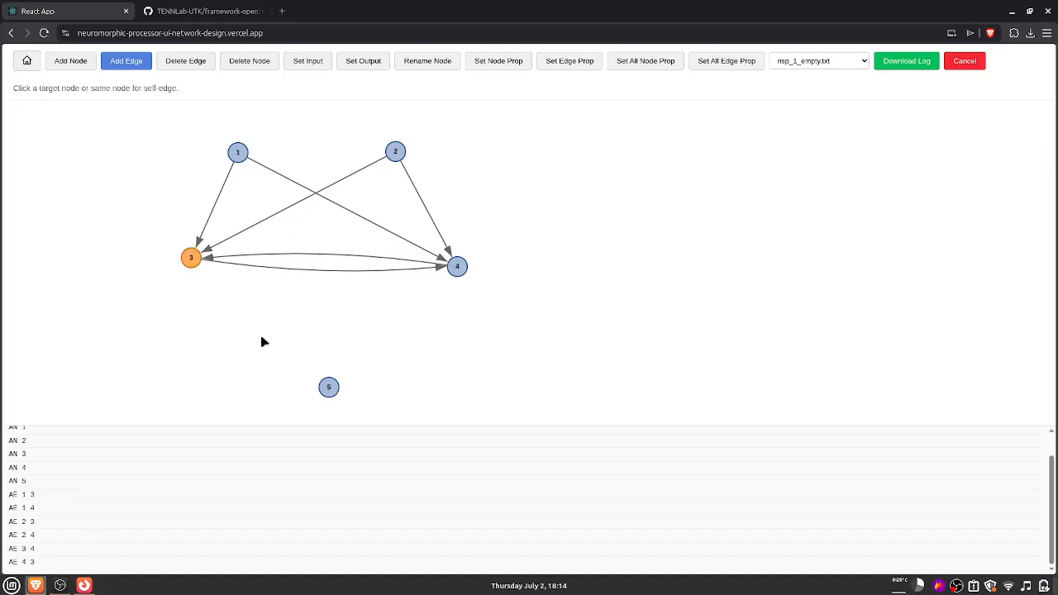
left_click(328, 390)
left_click(461, 269)
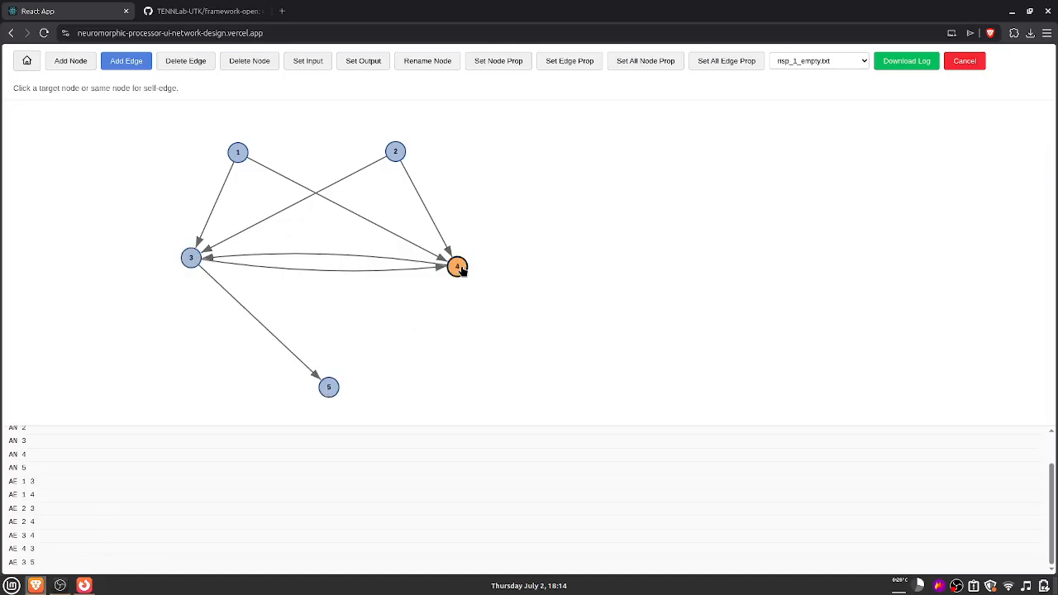
left_click(333, 400)
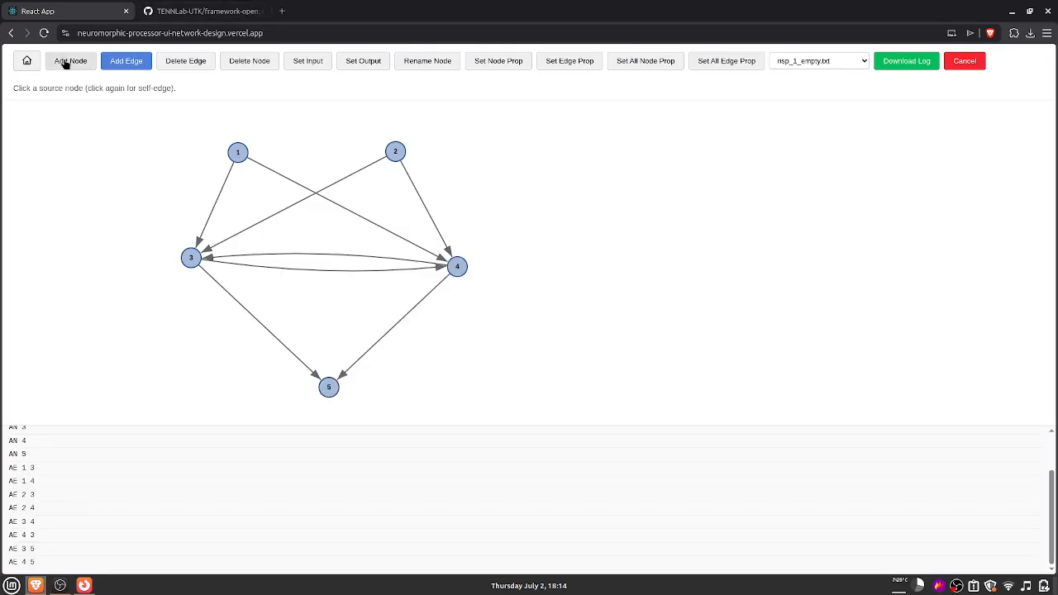
- Place a sixth node to the right of node 4 and add an edge from node 4 to it
left_click(64, 63)
left_click(642, 295)
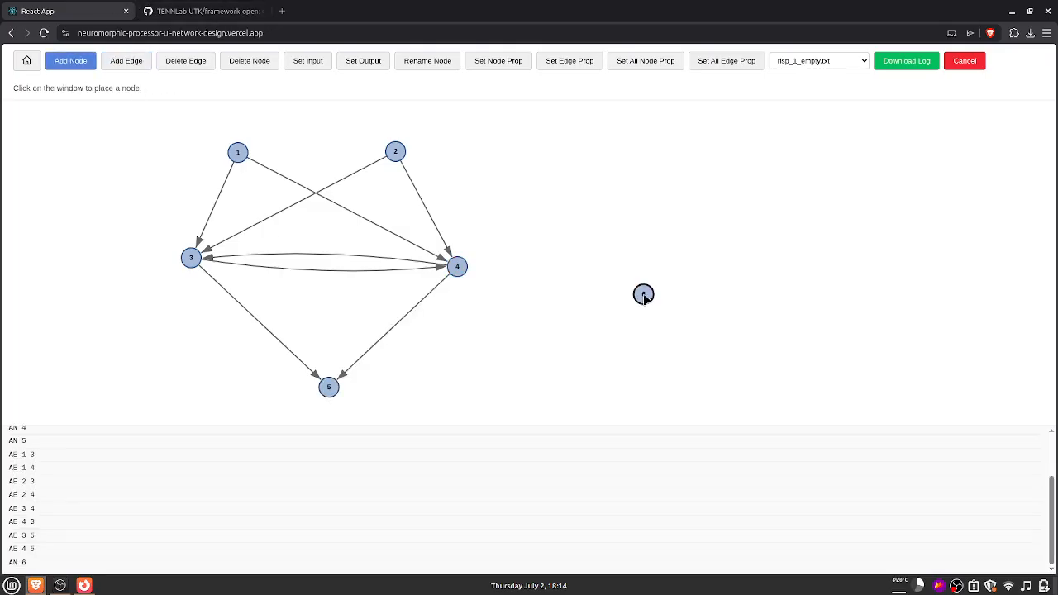
left_click(131, 64)
left_click(463, 275)
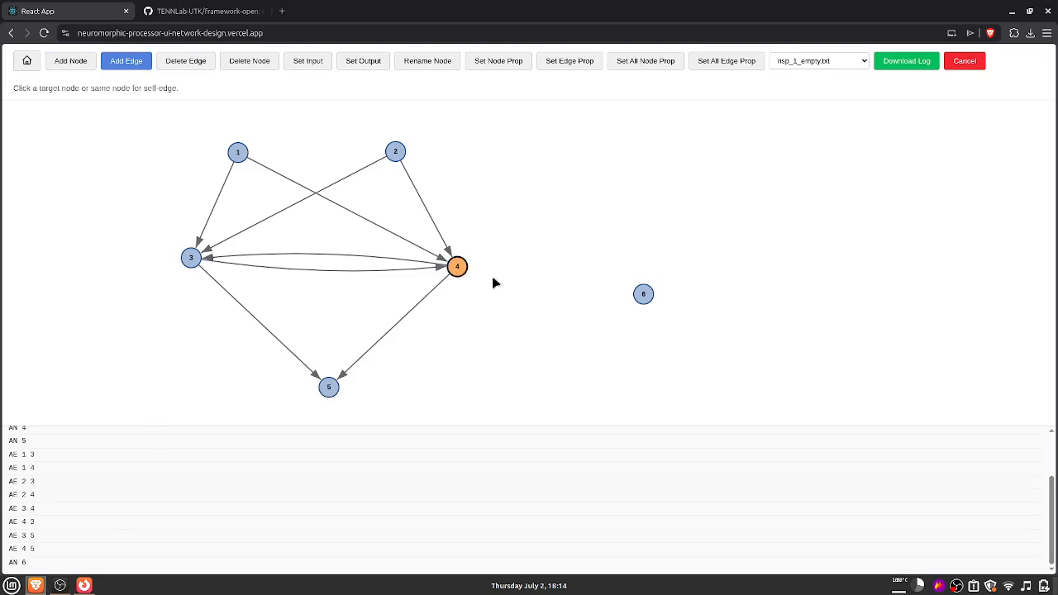
left_click(644, 296)
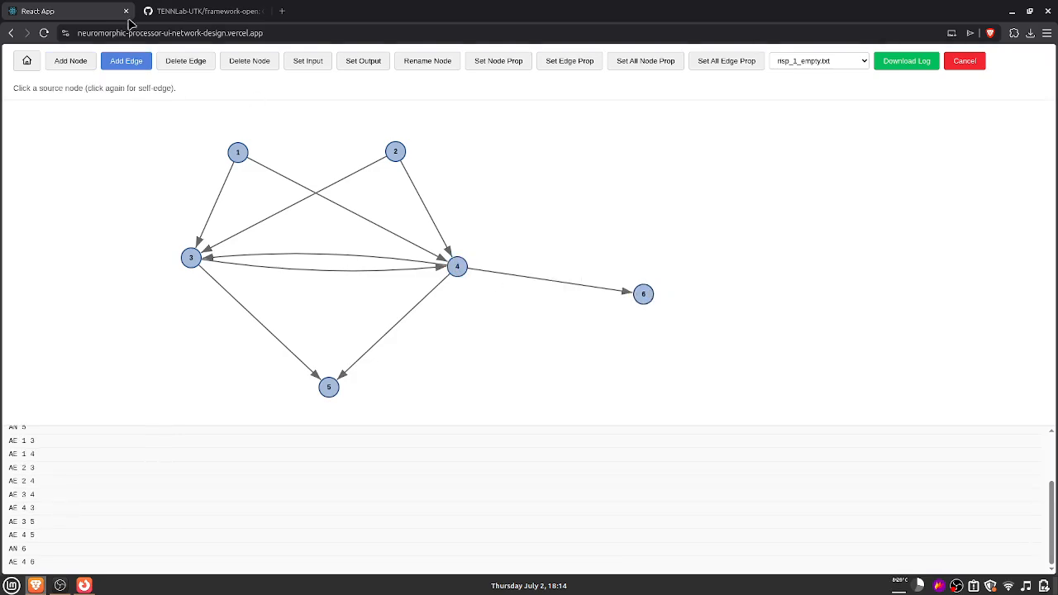
- Delete the edge from node 4 to node 6, and delete node 6 itself
left_click(196, 63)
left_click(512, 276)
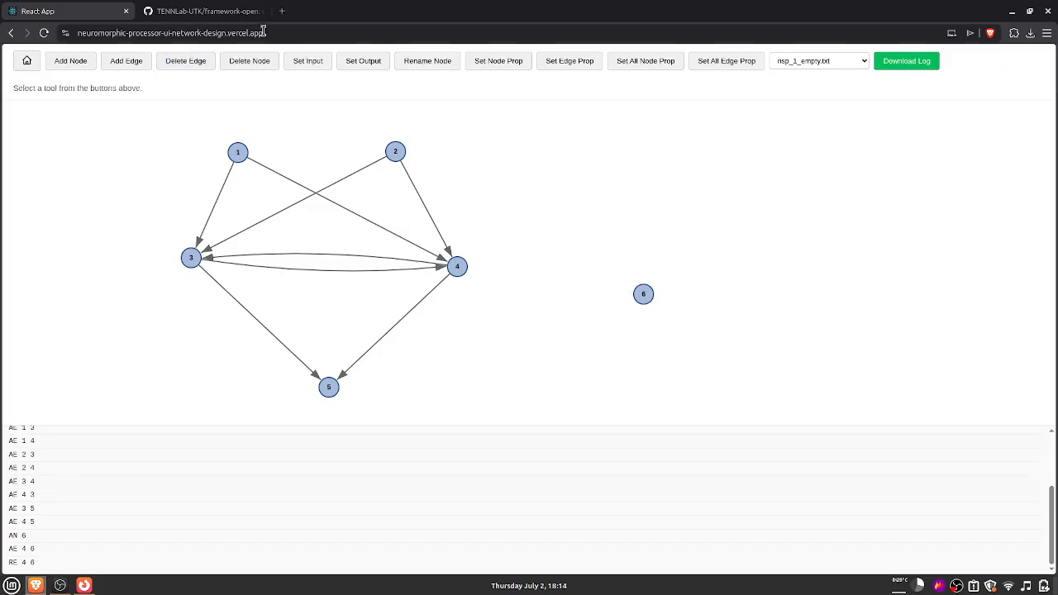
left_click(249, 62)
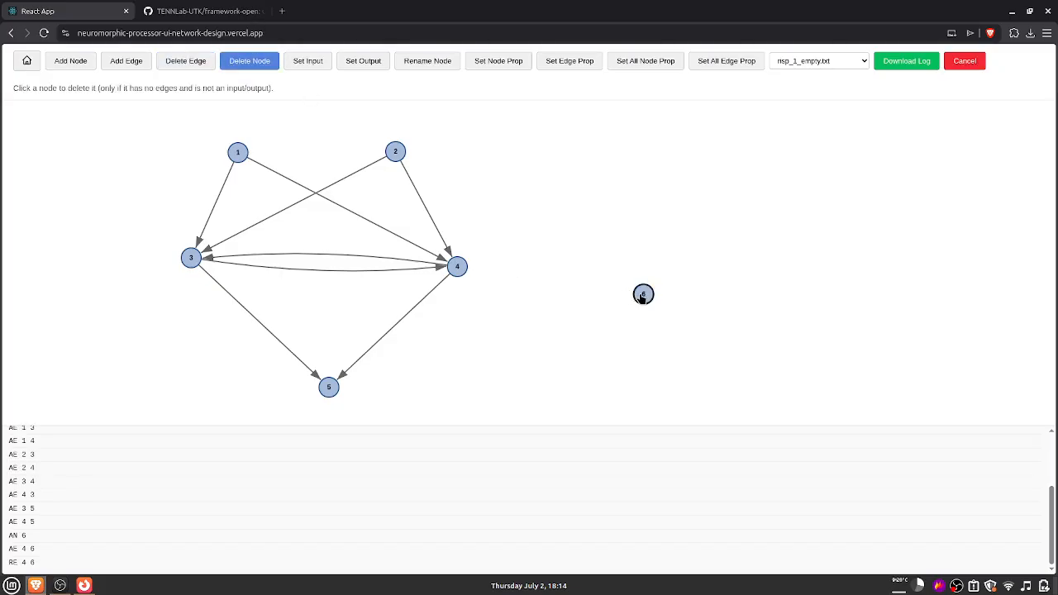
left_click(643, 294)
- Set nodes 1 and 2 as inputs and node 5 as the output
left_click(305, 61)
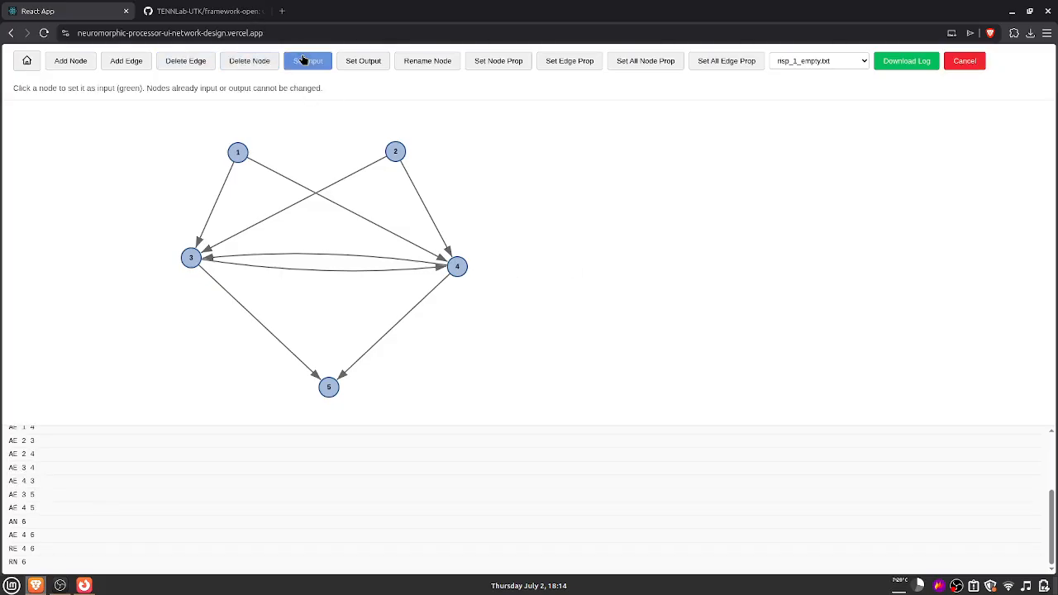
left_click(236, 153)
left_click(312, 63)
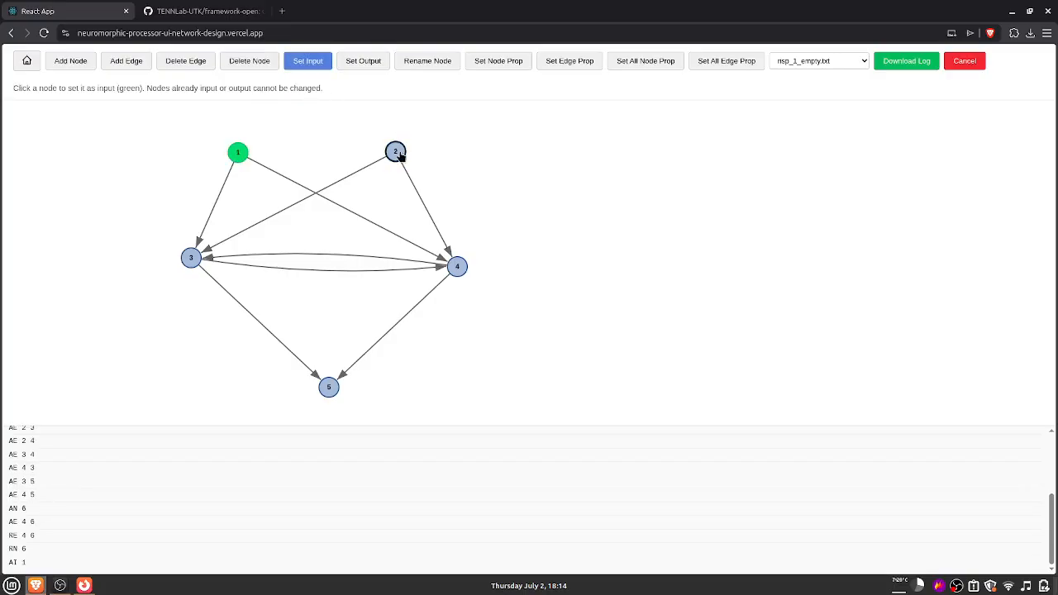
left_click(395, 154)
left_click(363, 62)
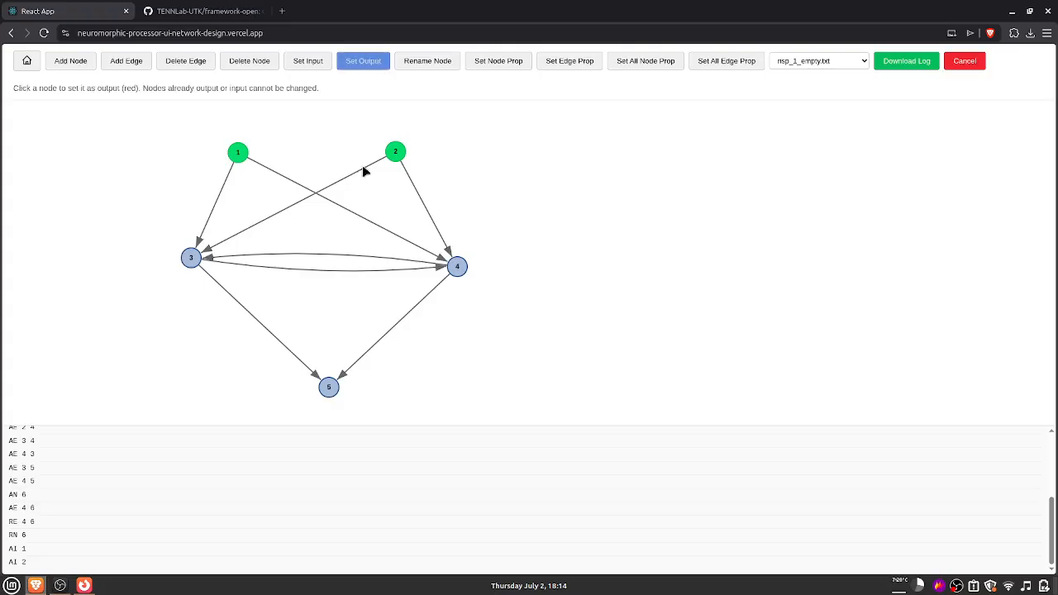
left_click(329, 391)
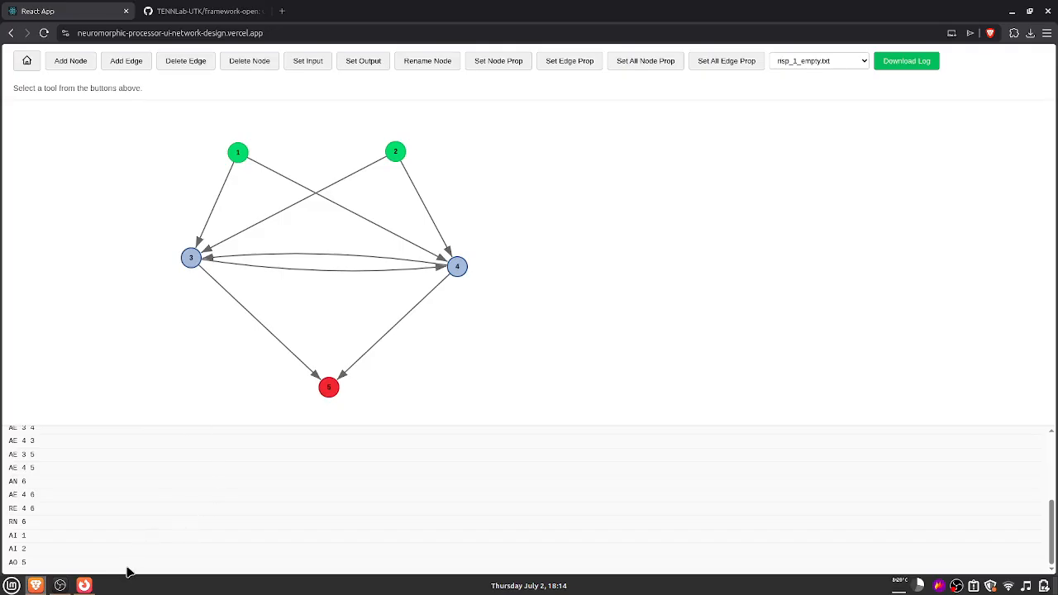
- Review the activity log and inspect the delay and weight of the edge from node 4 to node 3
scroll(105, 491, "up", 3)
scroll(106, 491, "down", 3)
mouse_move(446, 267)
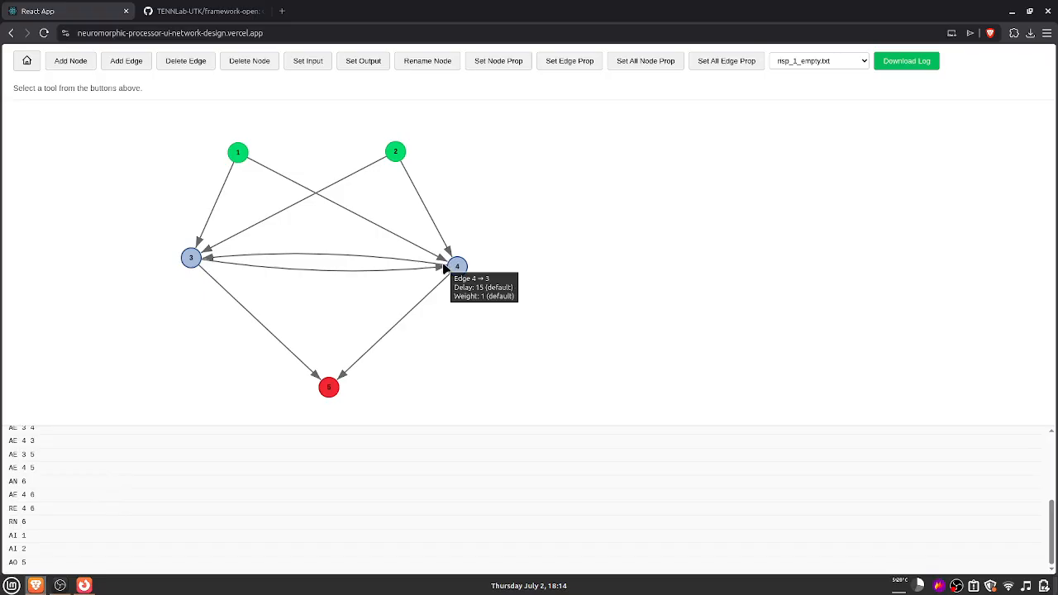
- Rename input node 1 as A and input node 2 as B
left_click(417, 62)
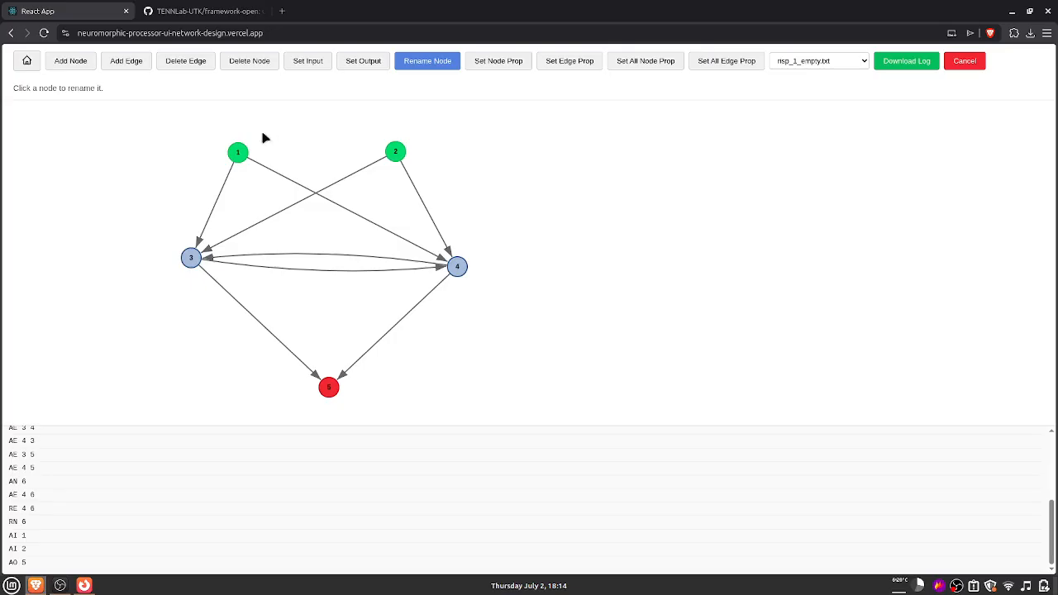
left_click(238, 153)
type("A")
key("Return")
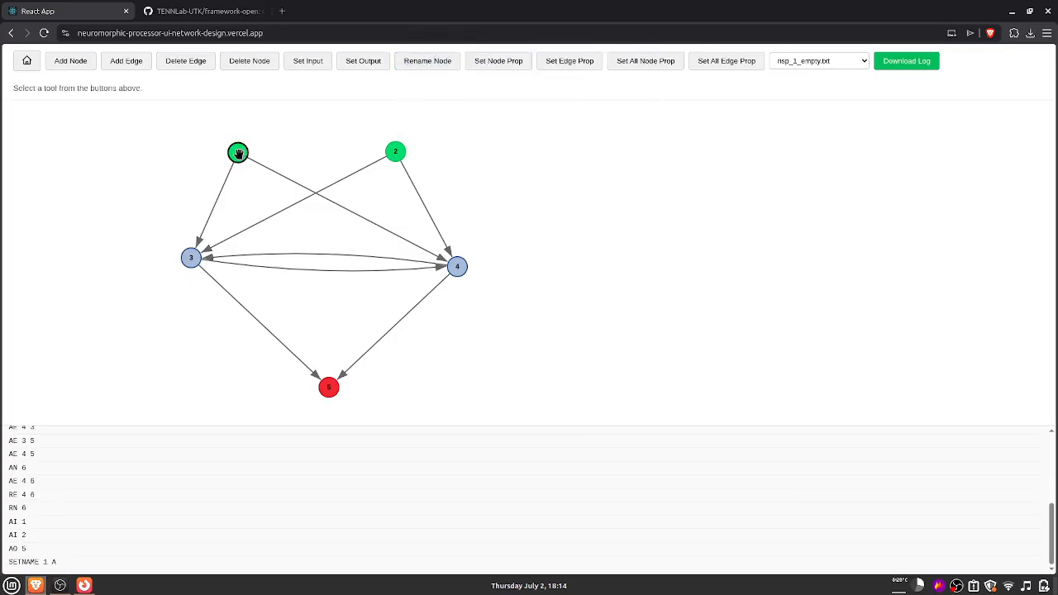
left_click(445, 54)
left_click(397, 154)
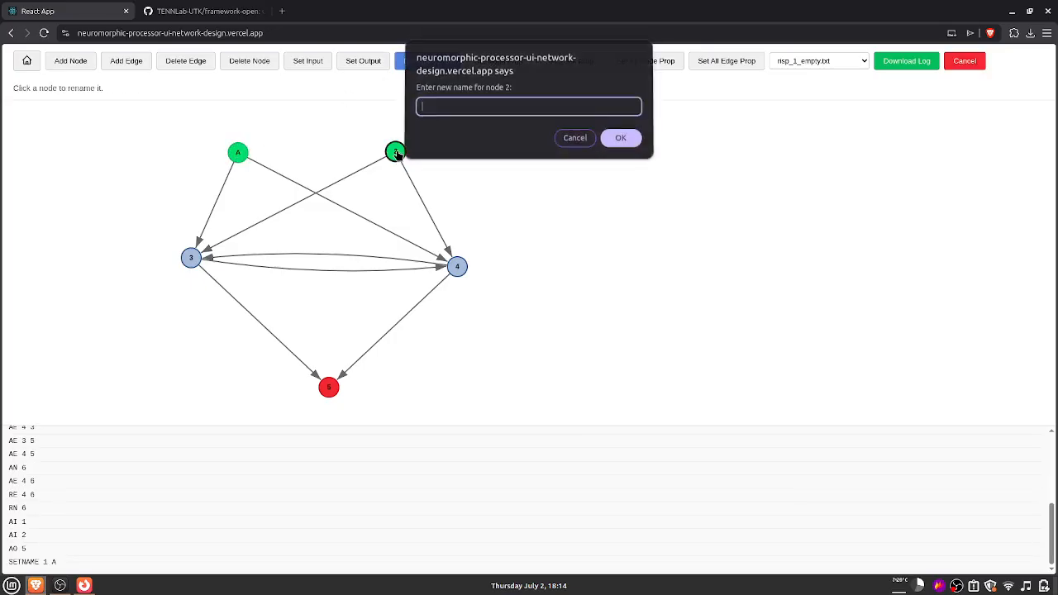
type("B")
key("Return")
- Rename node 3 as H1
left_click(424, 64)
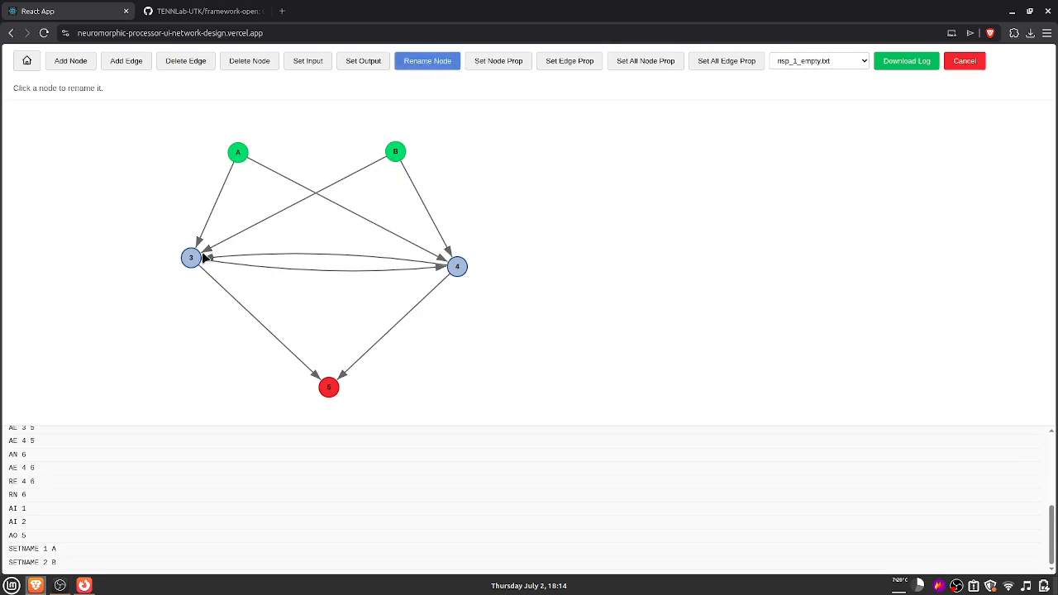
left_click(190, 257)
type("H1")
key("Return")
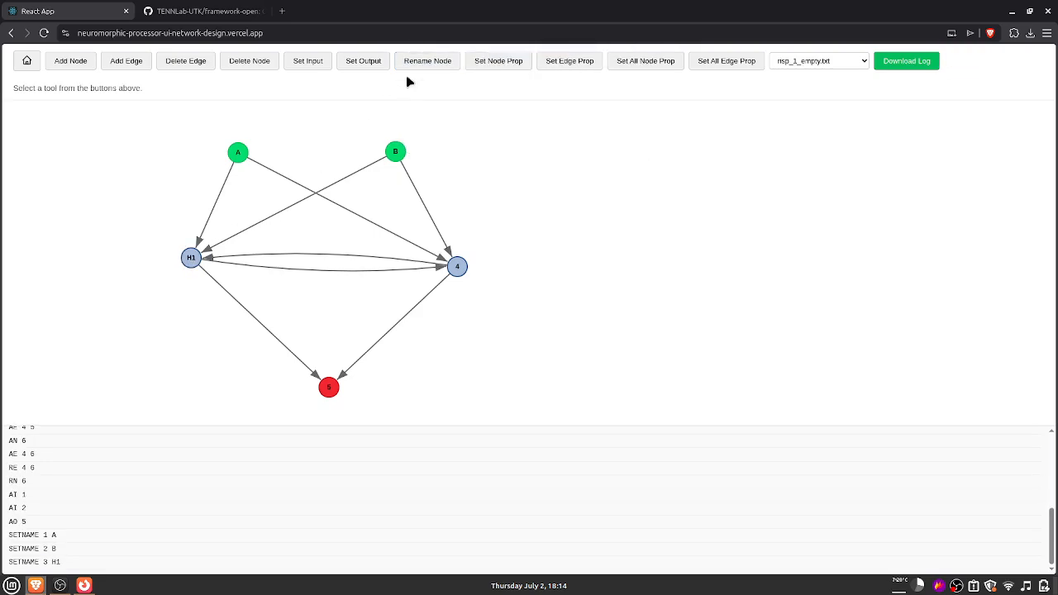
- Rename node 4 as H2 and output node 5 as A^B
left_click(425, 64)
left_click(456, 267)
type("H2")
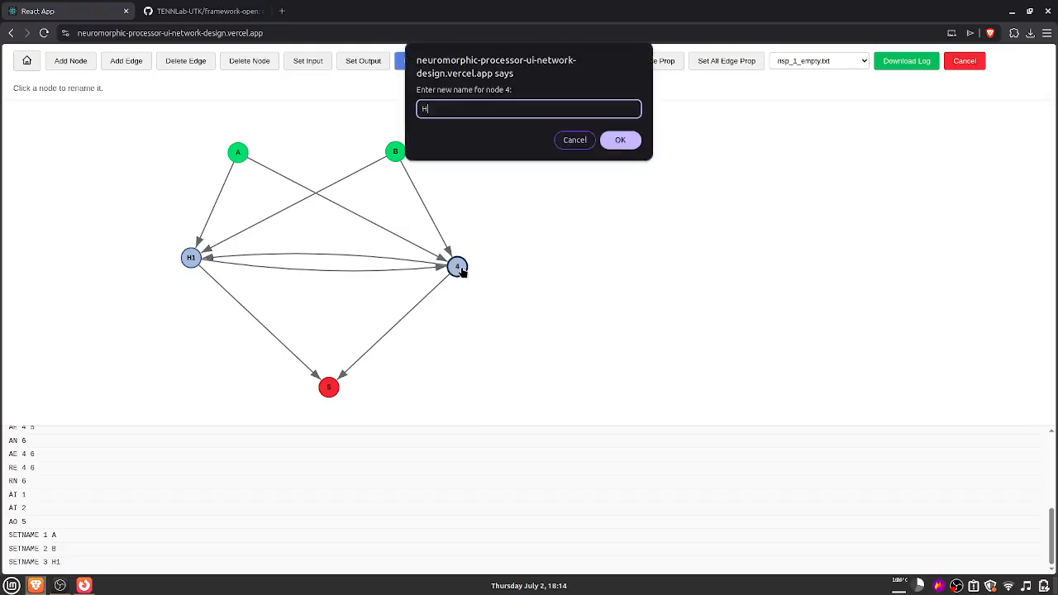
key("Return")
left_click(423, 64)
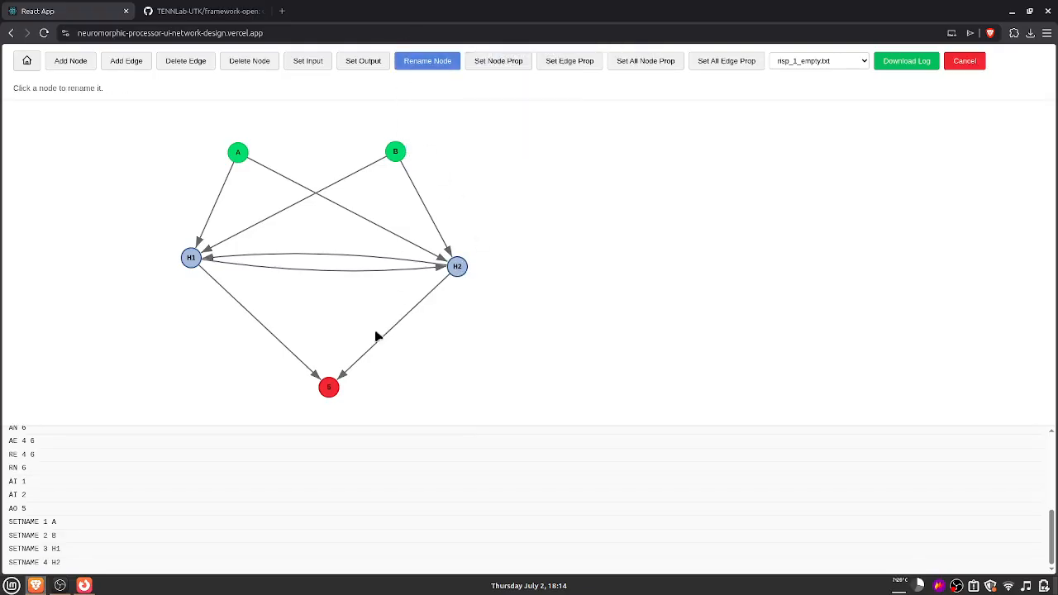
left_click(329, 388)
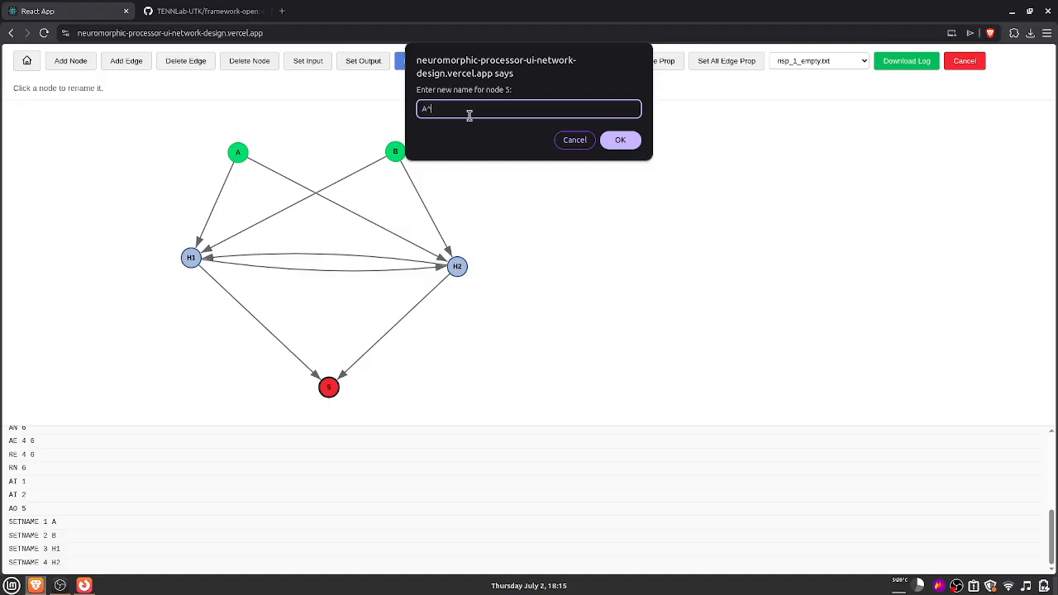
type("A^B")
key("Return")
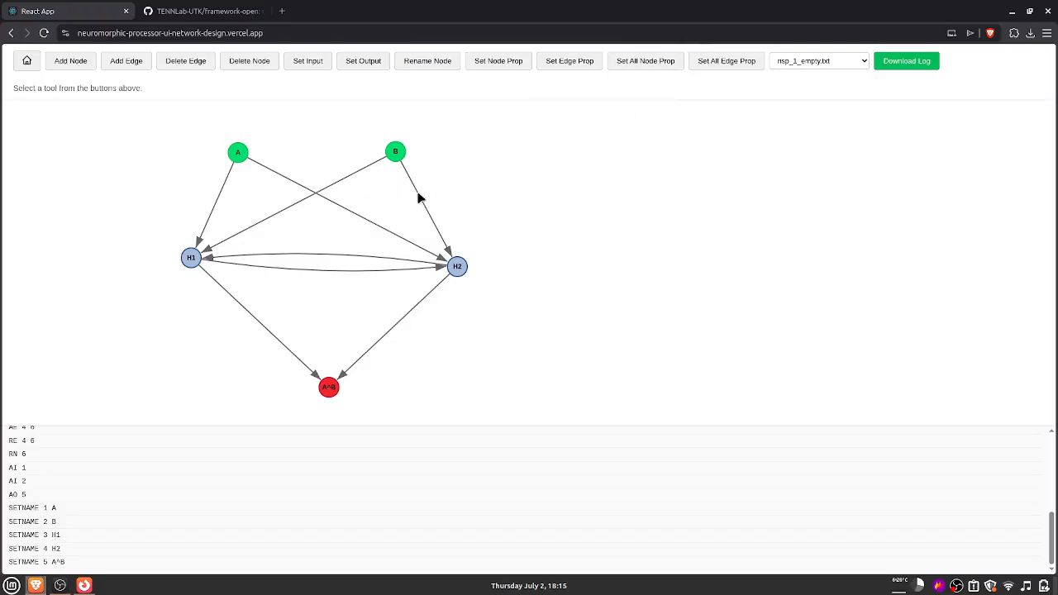
- Set the Delay property of all edges in the network to 1
mouse_move(419, 199)
mouse_move(223, 190)
left_click(712, 64)
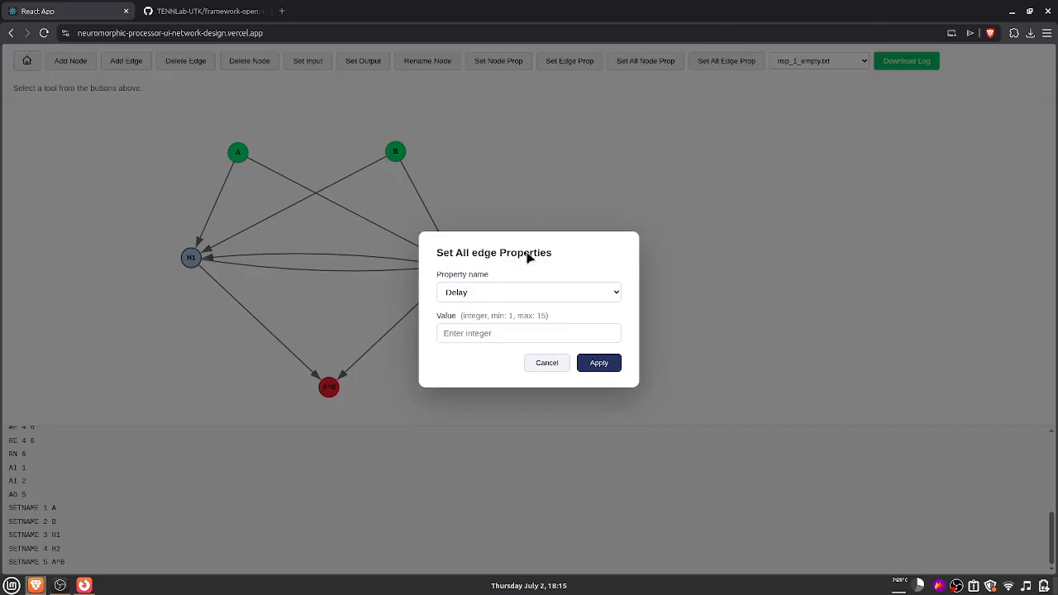
left_click(510, 294)
left_click(477, 308)
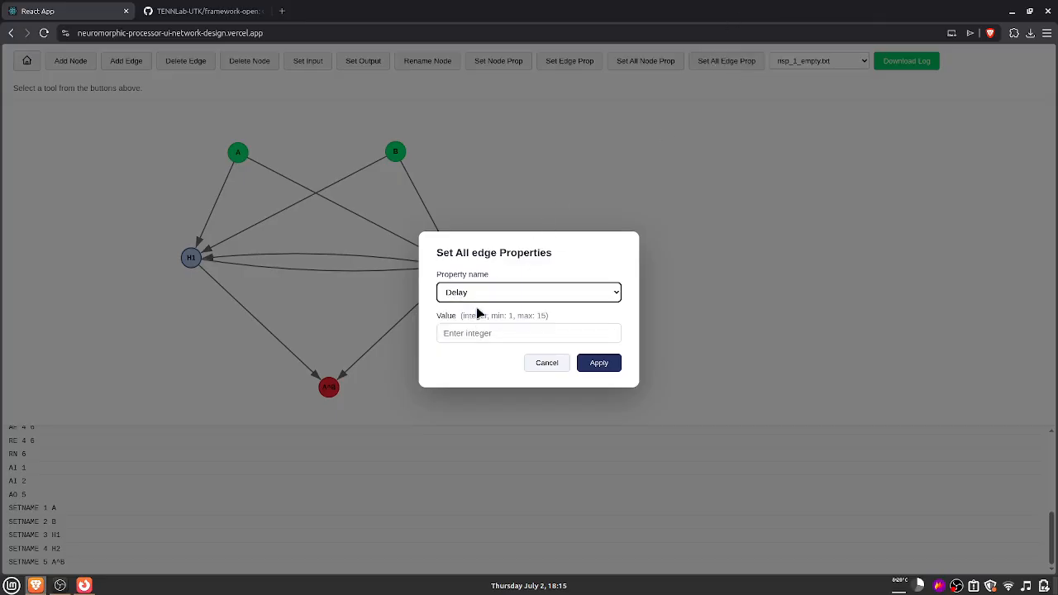
left_click(474, 333)
type("1")
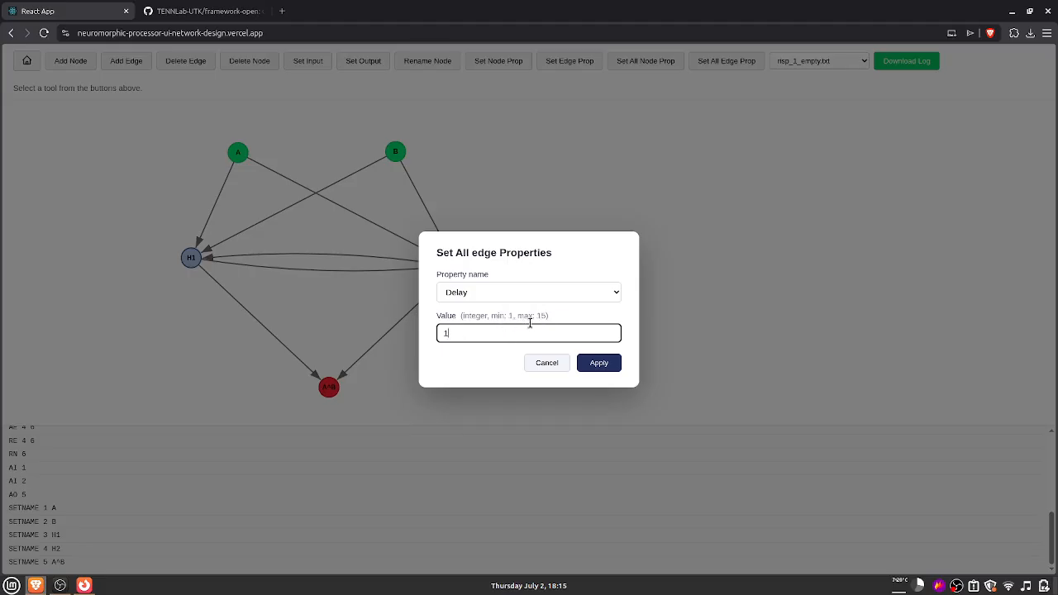
left_click(602, 369)
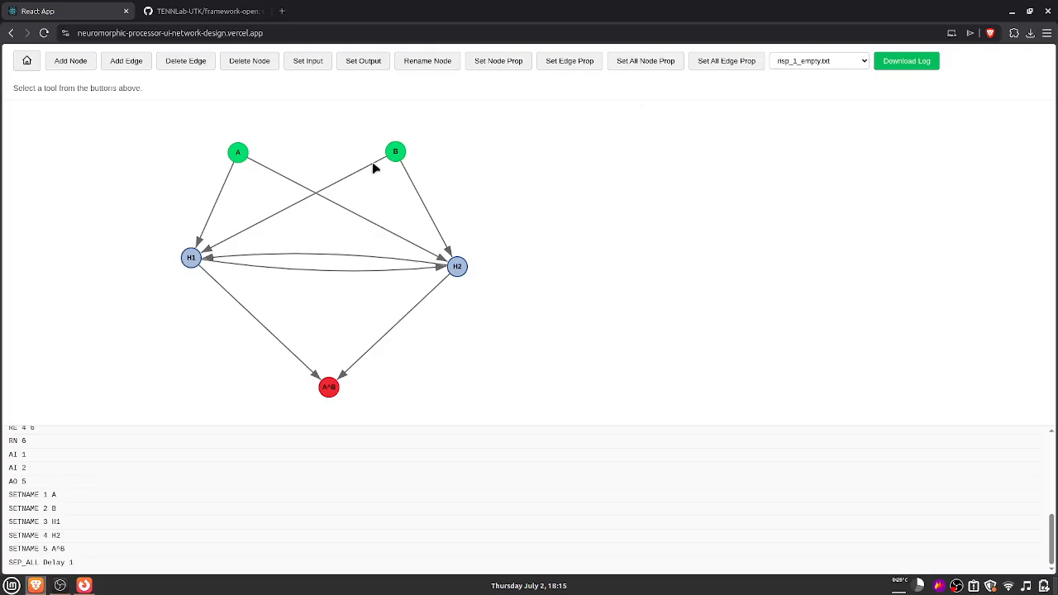
- Review the available empty RISP network templates and keep risp_1_empty.txt selected
mouse_move(373, 168)
left_click(840, 64)
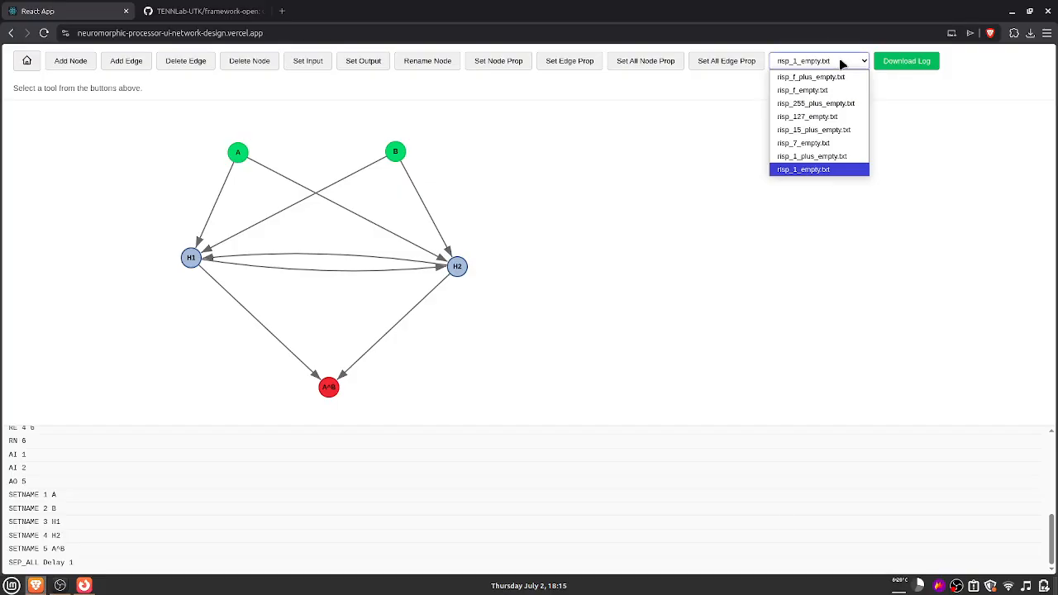
left_click(806, 169)
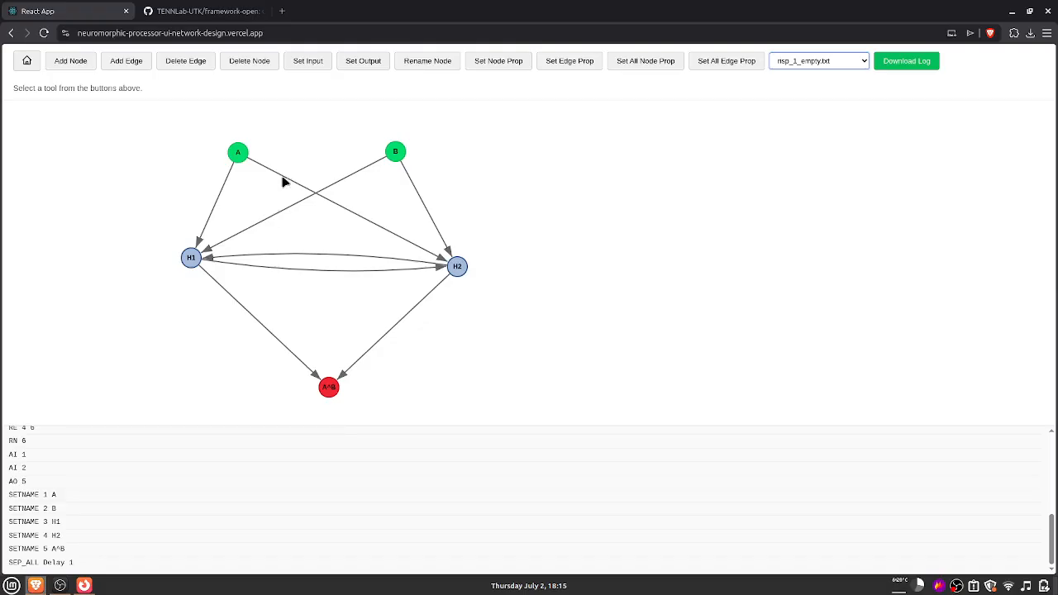
- Set the Weight property of the edge from node B to node H1 to -1
left_click(586, 63)
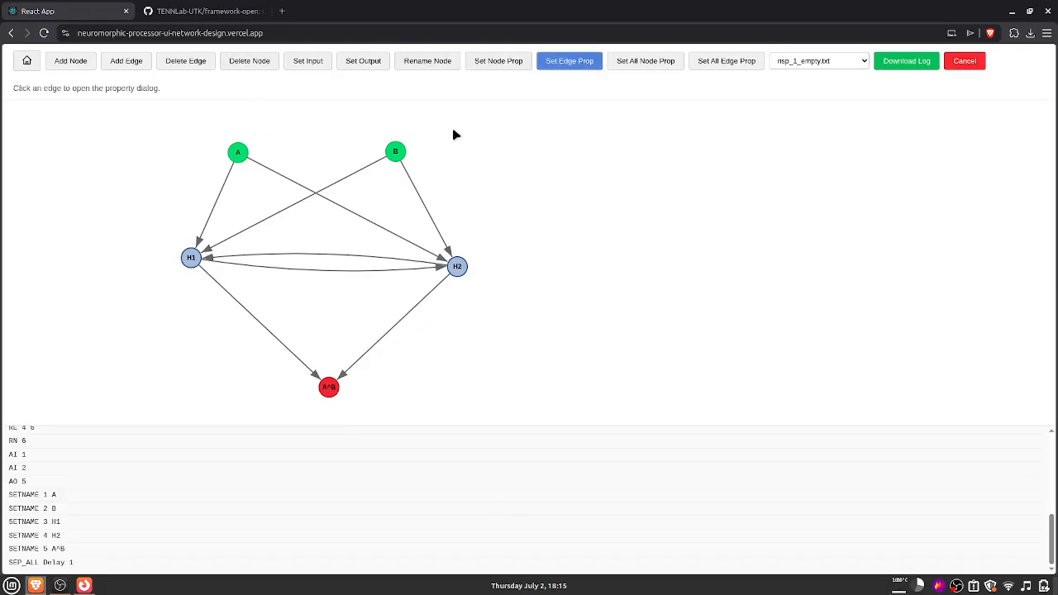
left_click(353, 178)
left_click(480, 297)
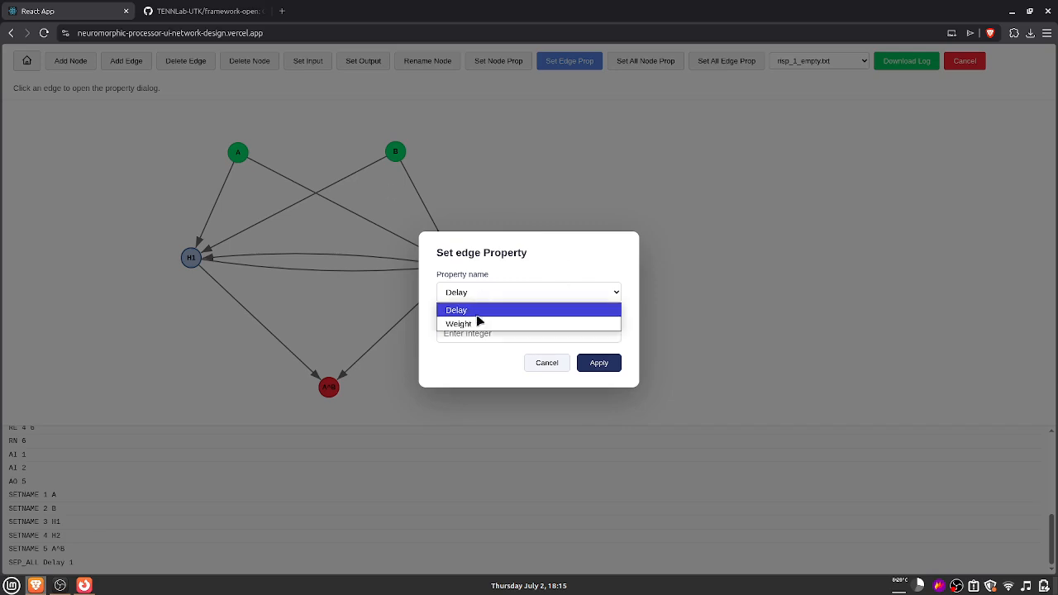
left_click(474, 323)
left_click(479, 328)
type("-1")
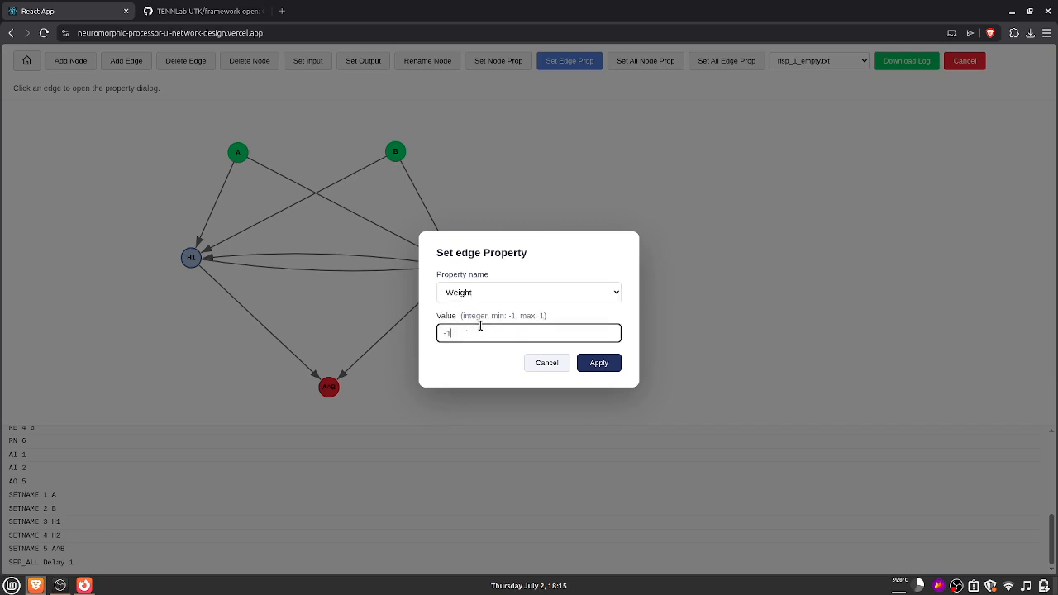
left_click(621, 368)
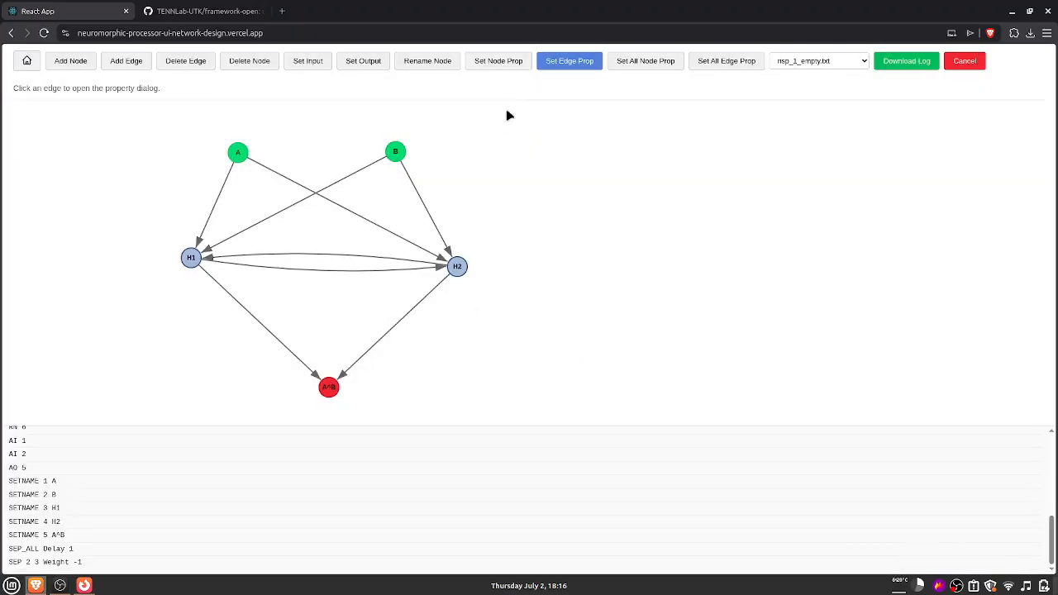
- Set the Weight property of the edge from node A to node H2 to -1
left_click(361, 220)
left_click(519, 294)
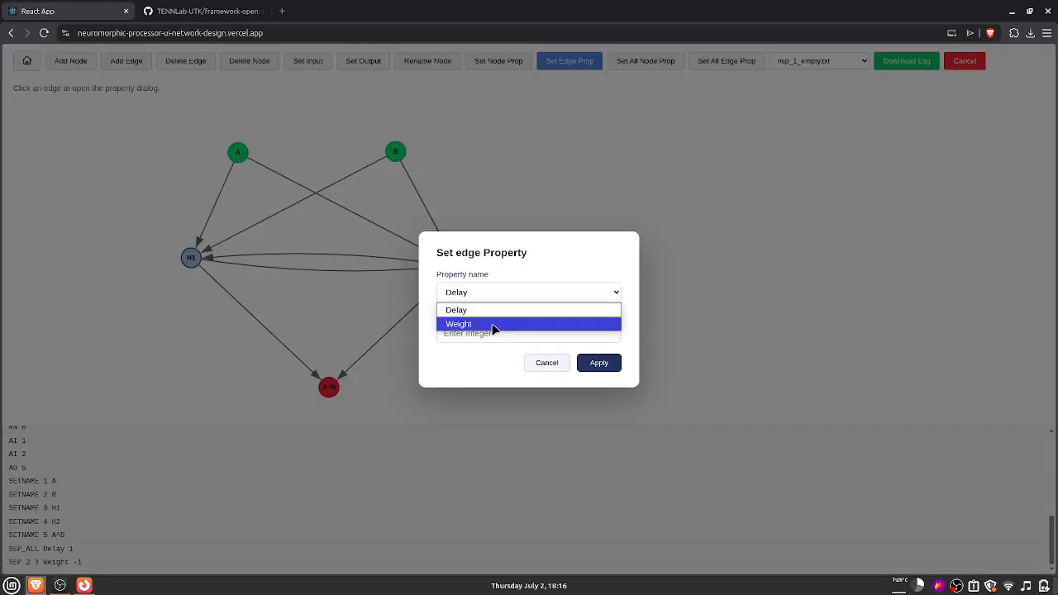
left_click(491, 324)
left_click(491, 335)
type("-1")
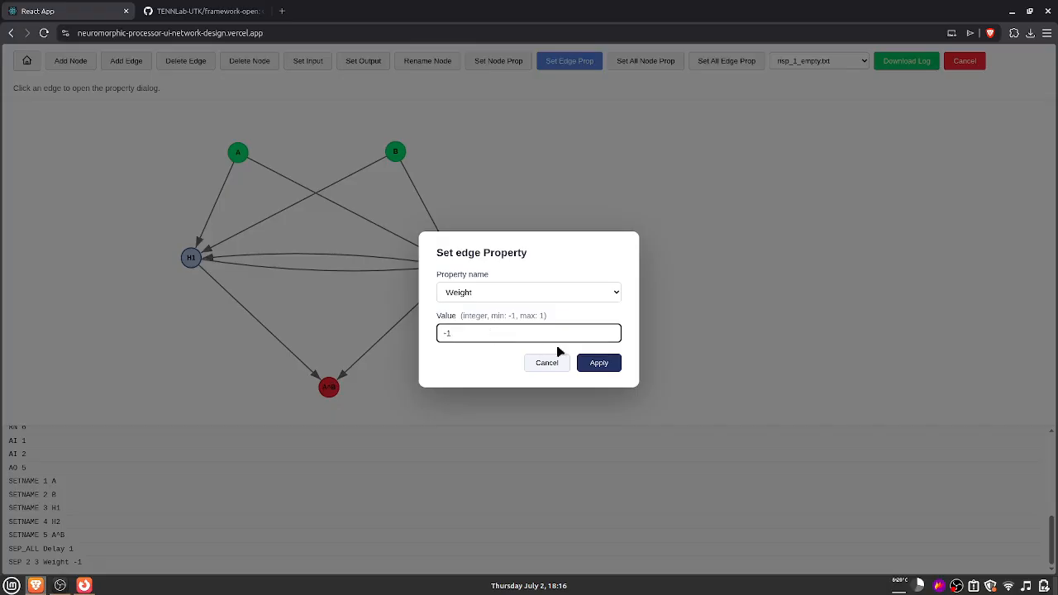
left_click(604, 364)
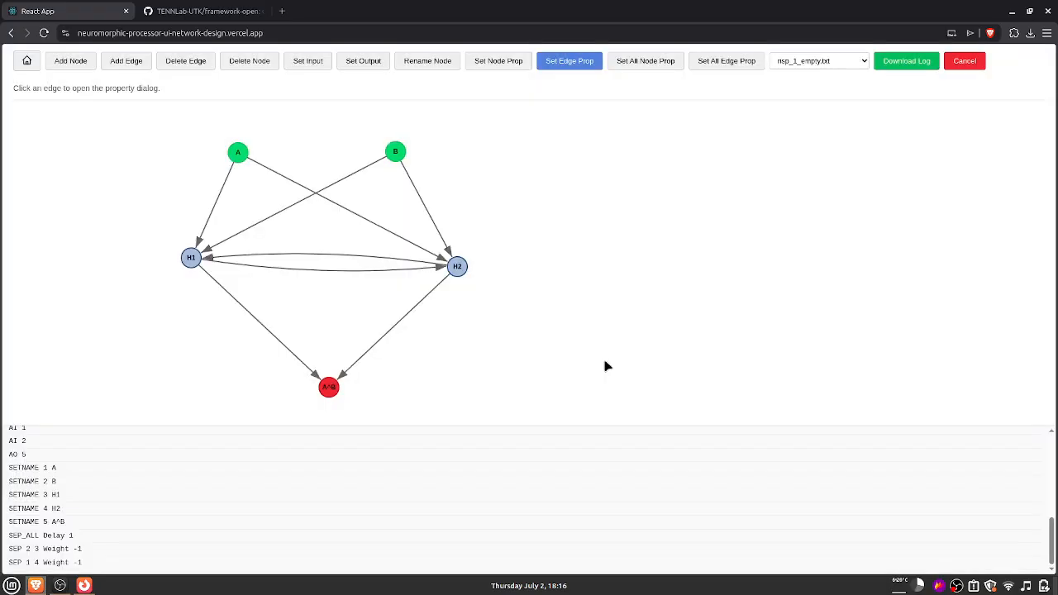
- Compare the network with the paper's XOR figure, and download the log as network_tool_prompt.txt to the Desktop folder
left_click(83, 585)
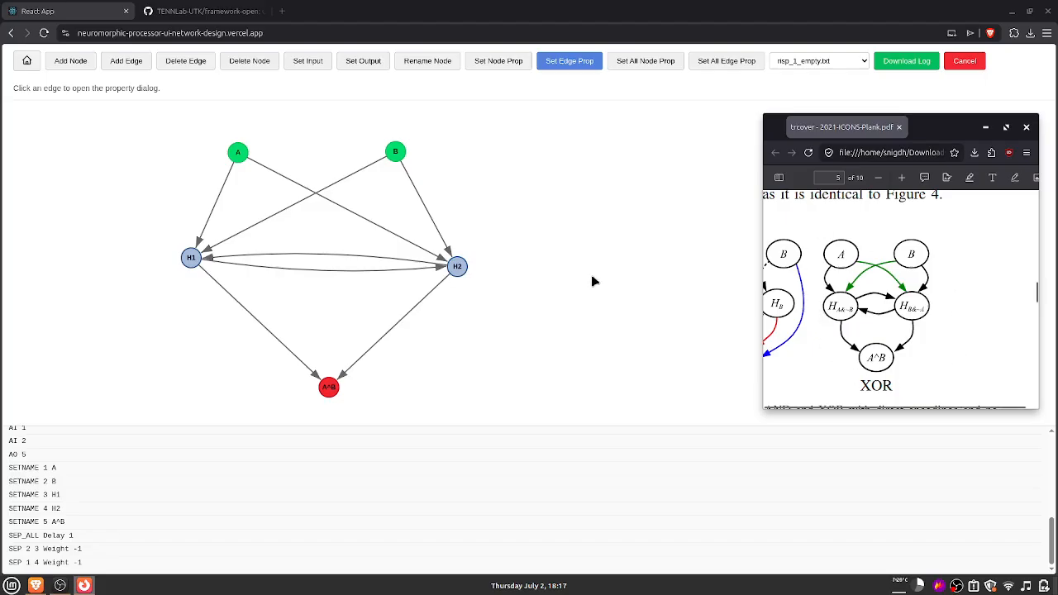
left_click(595, 233)
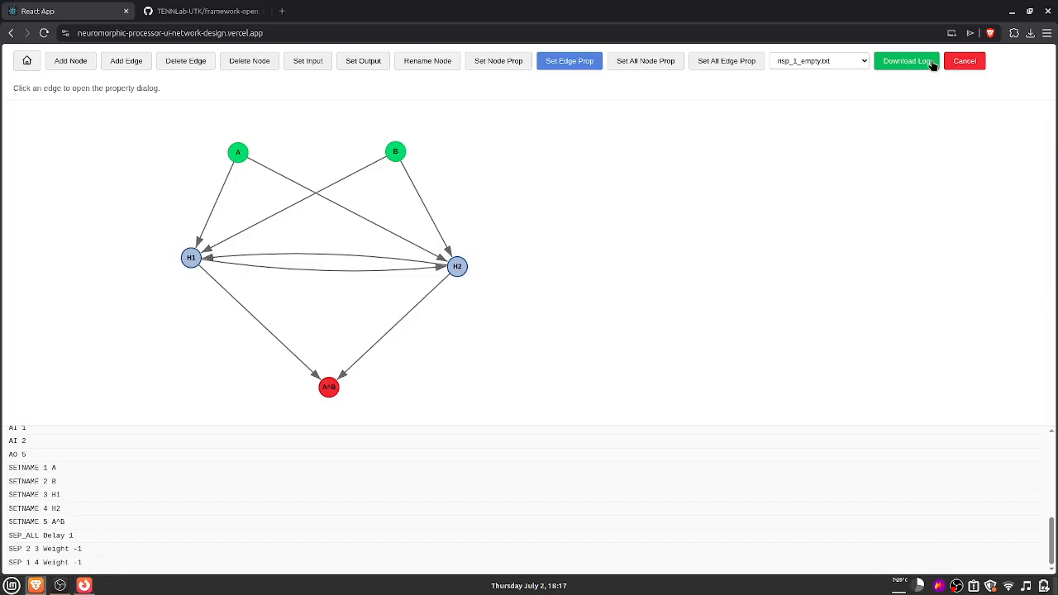
left_click(914, 60)
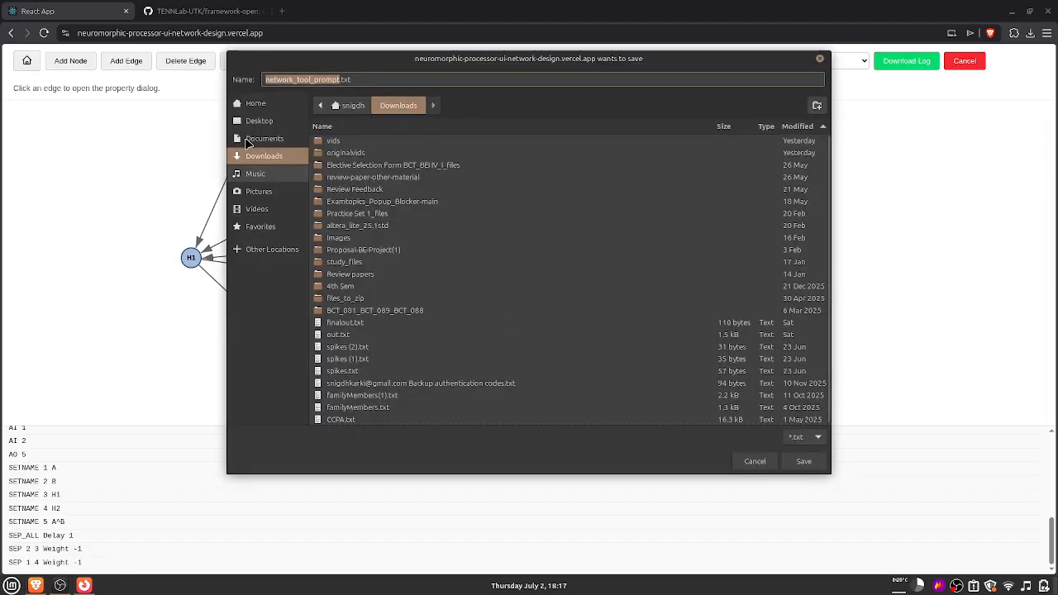
left_click(275, 120)
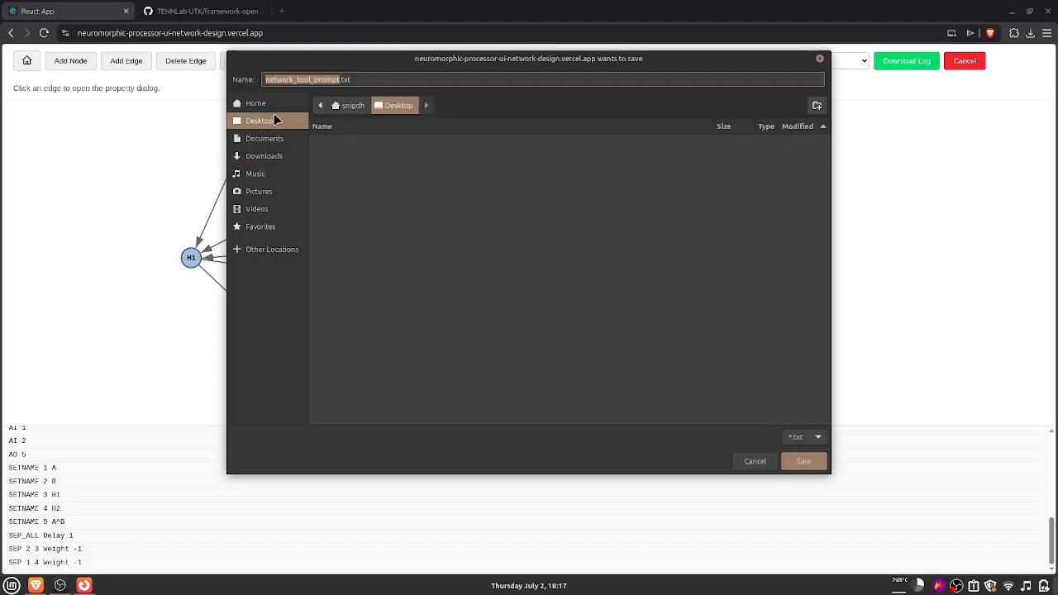
left_click(803, 461)
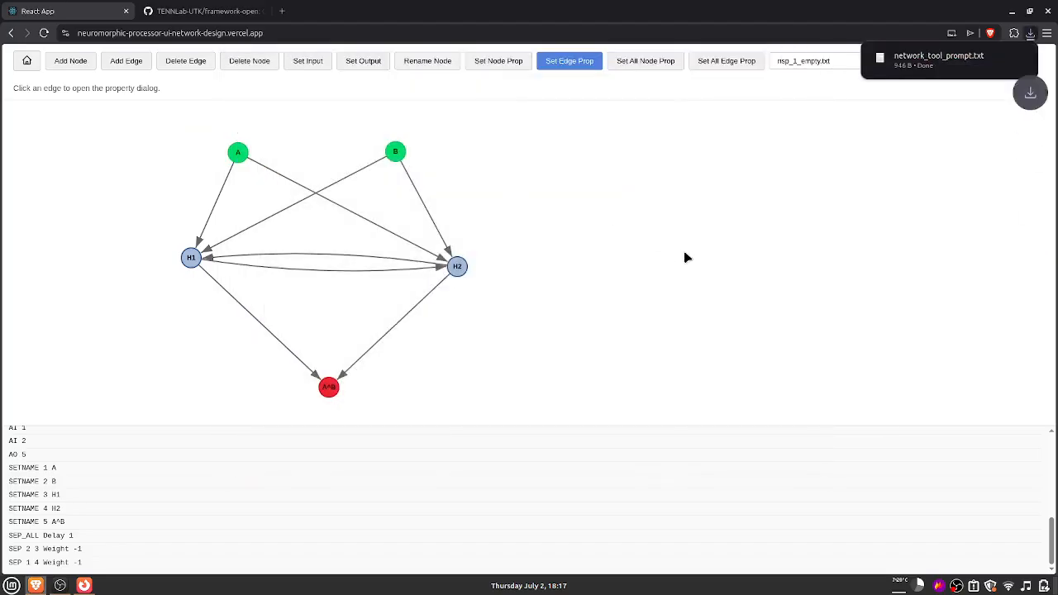
- Return to the RISP Neuroprocessor dashboard, and review the network commands in network_tool_prompt.txt in the text editor
left_click(24, 60)
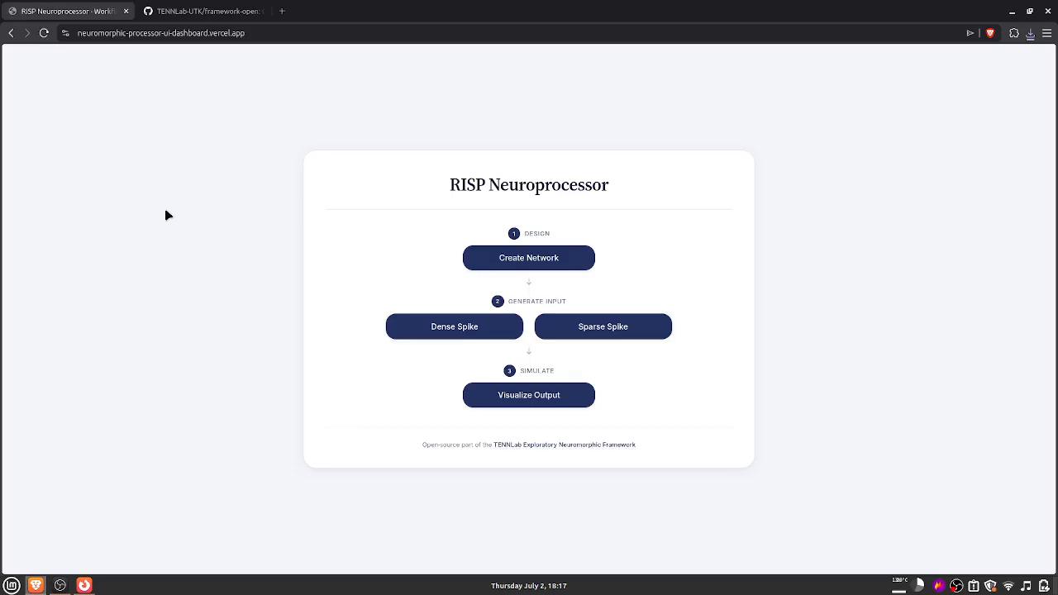
left_click(1013, 11)
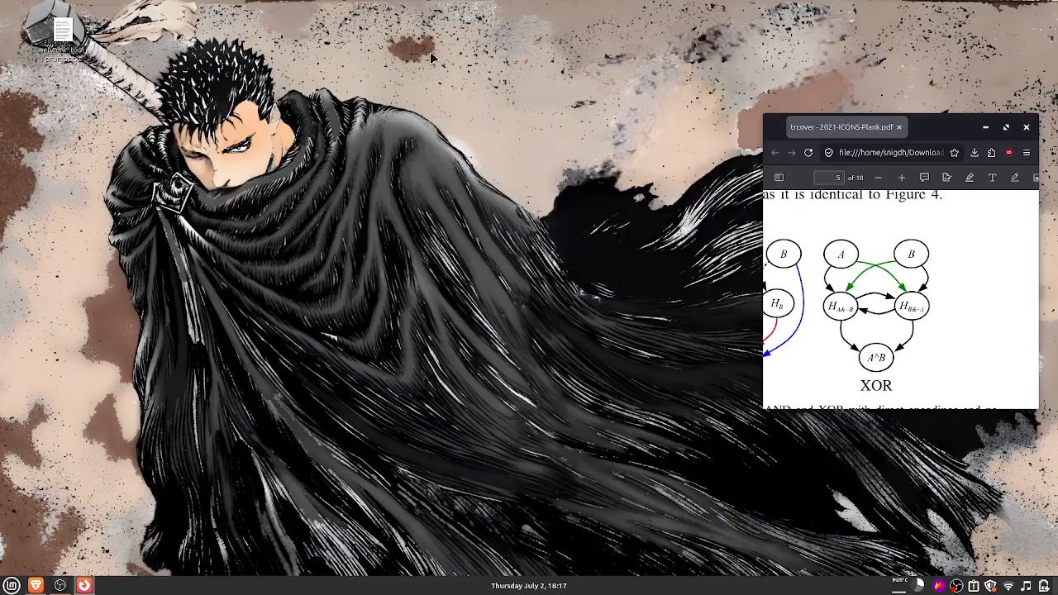
double_click(62, 37)
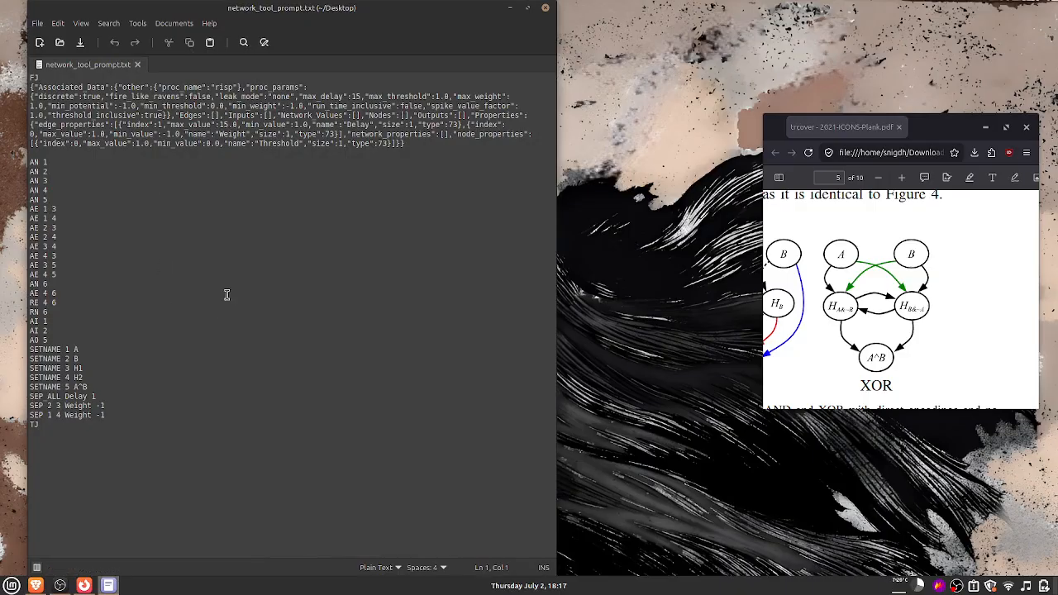
left_click(209, 130)
left_click(545, 9)
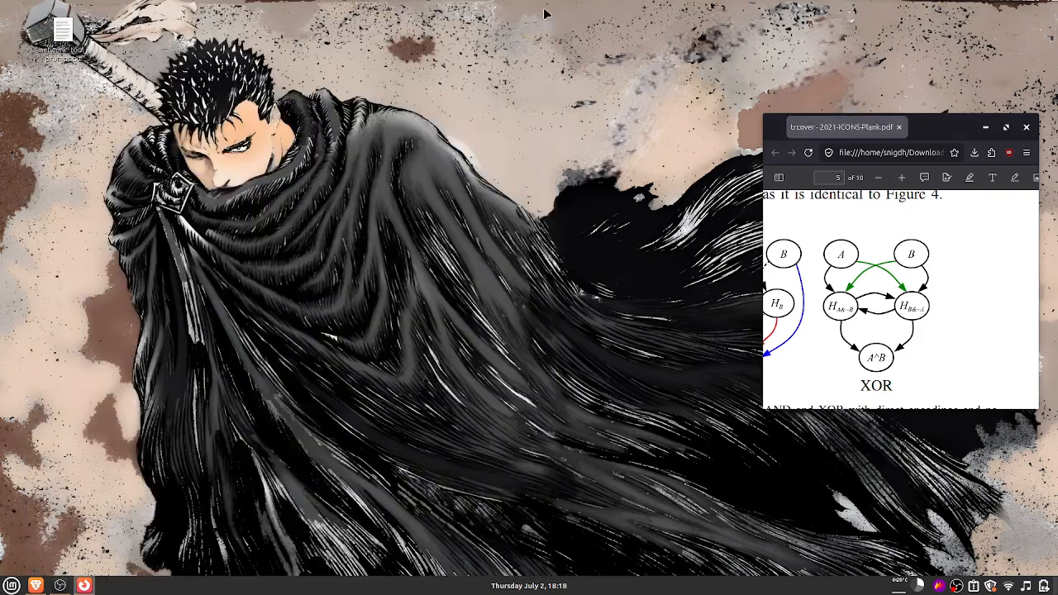
- Switch back to the browser and add input node 1 with spike pattern 0011 in the dense spike designer
left_click(36, 585)
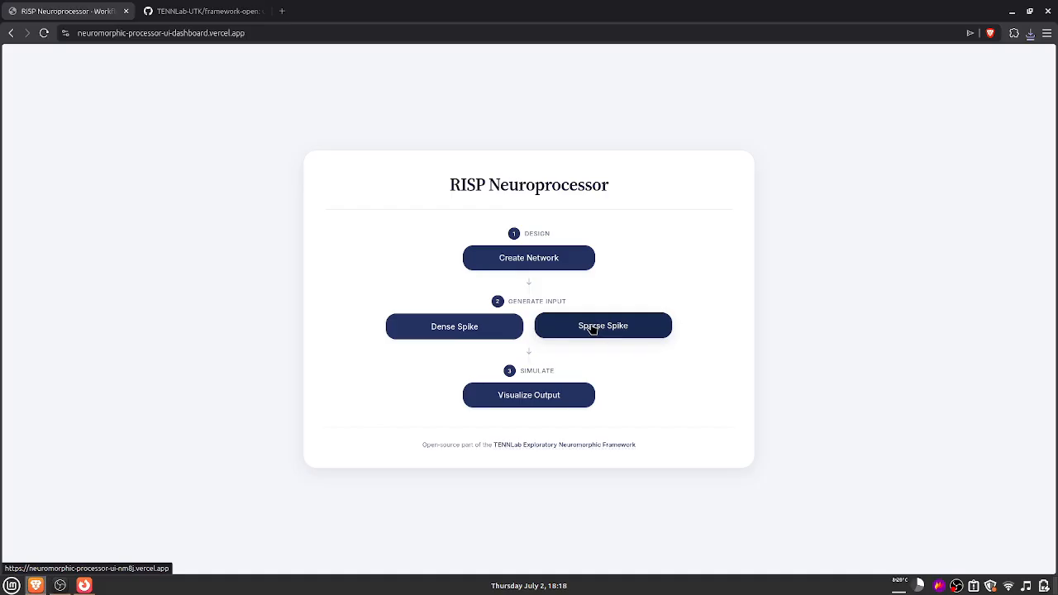
left_click(496, 326)
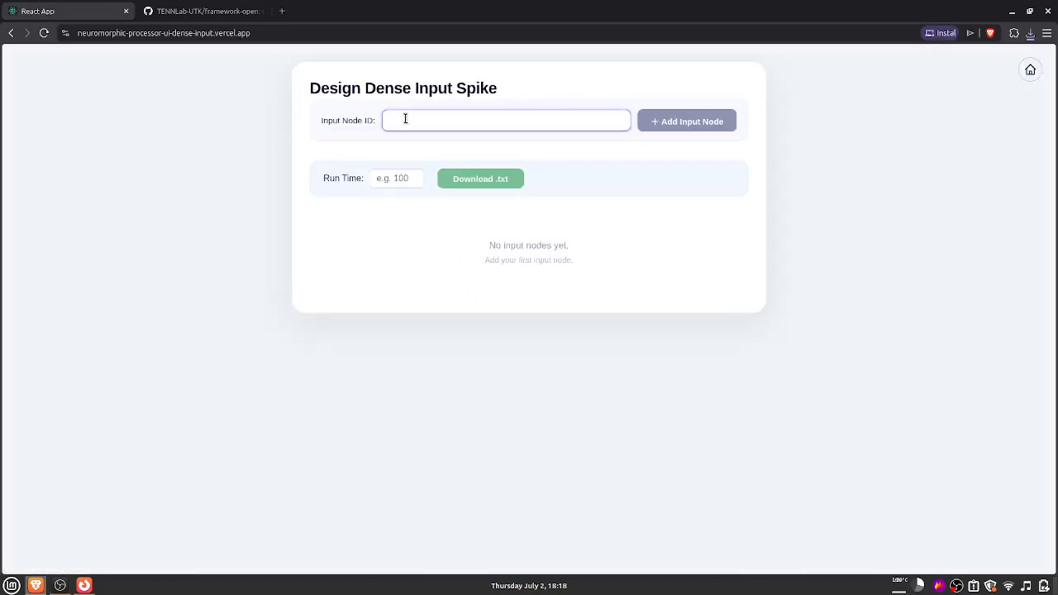
type("1")
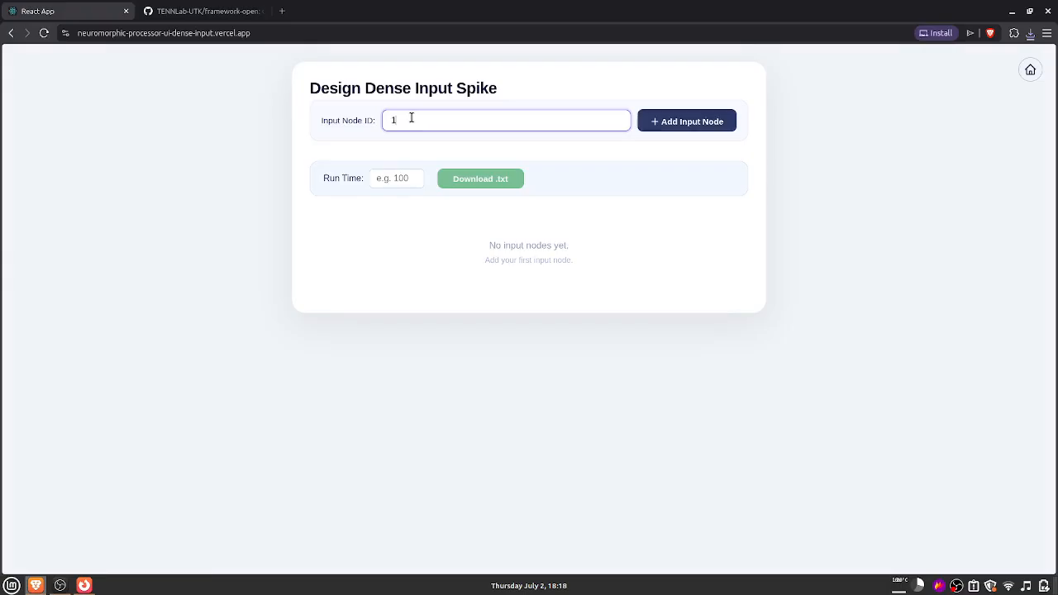
left_click(701, 123)
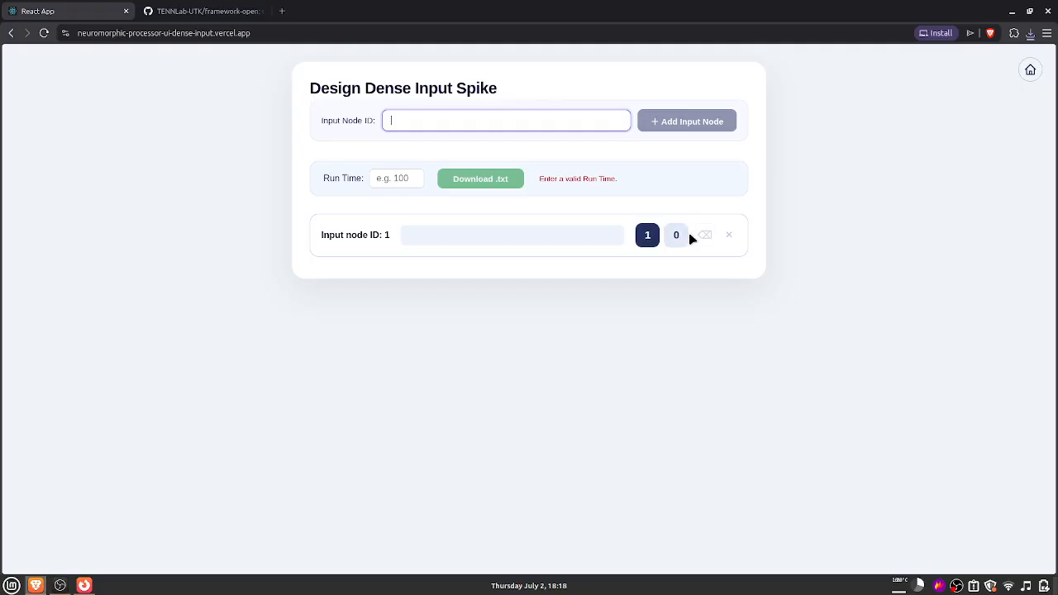
left_click(671, 237)
left_click(651, 236)
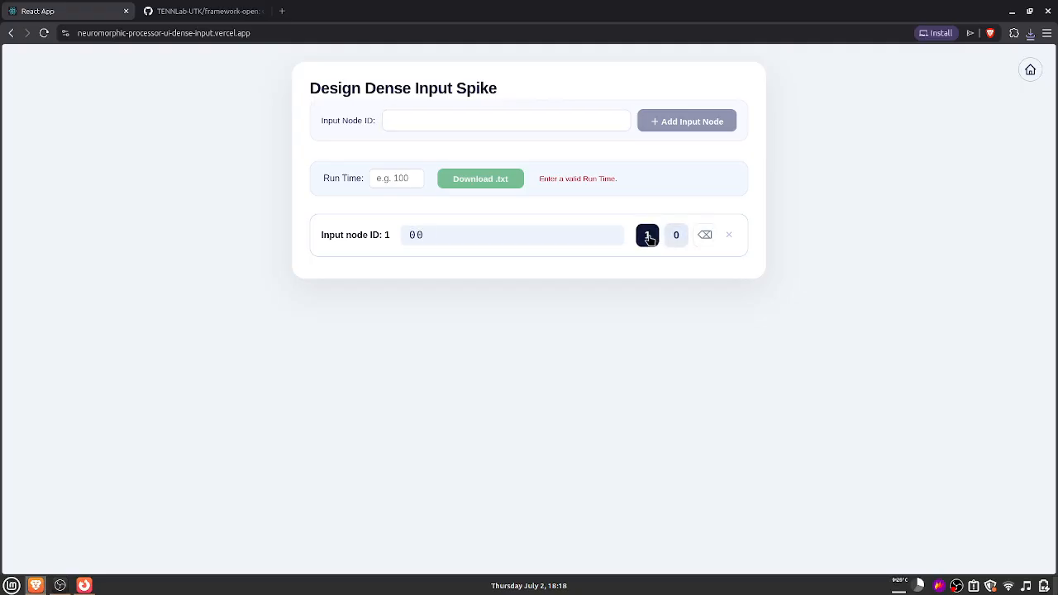
left_click(651, 236)
- Add input node 2 with the spike pattern 0101 to the dense input
left_click(434, 120)
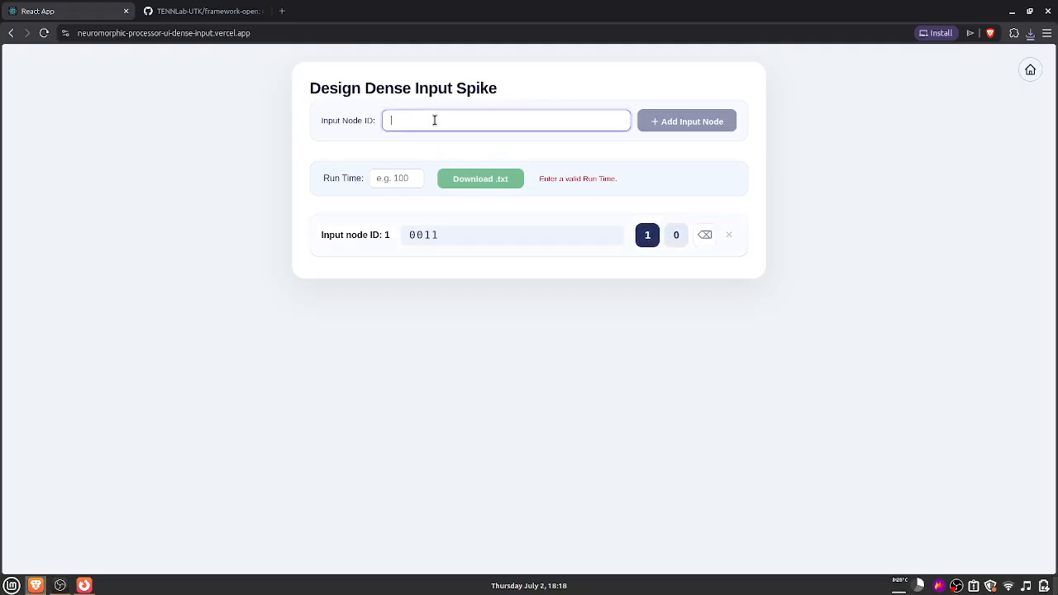
type("2")
left_click(695, 125)
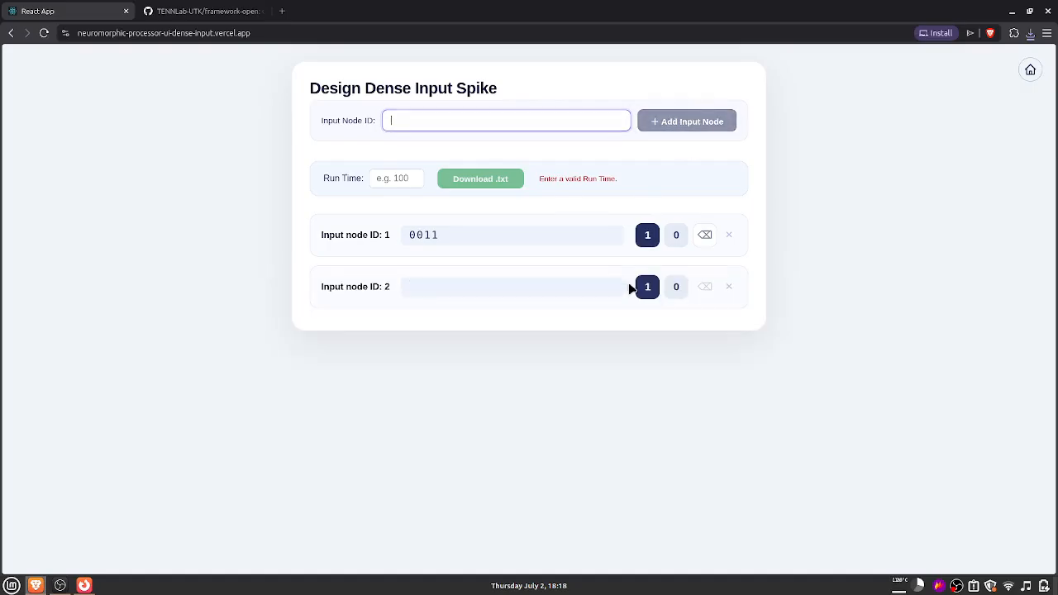
left_click(674, 286)
left_click(647, 289)
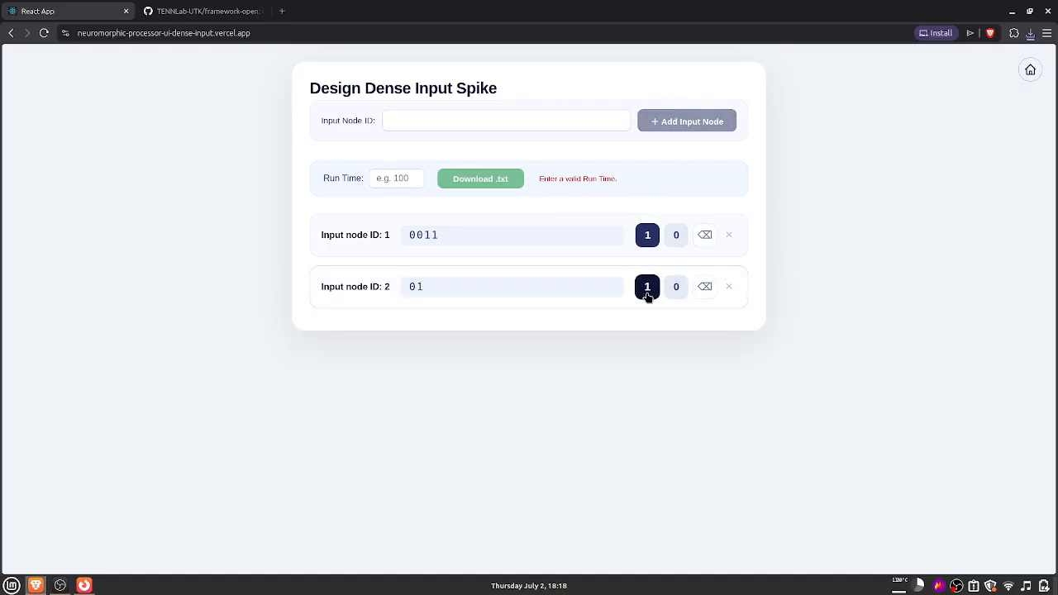
left_click(673, 293)
left_click(646, 293)
- Set the dense input's run time to 6 and download the spikes as spikes.txt to the Desktop folder
left_click(397, 178)
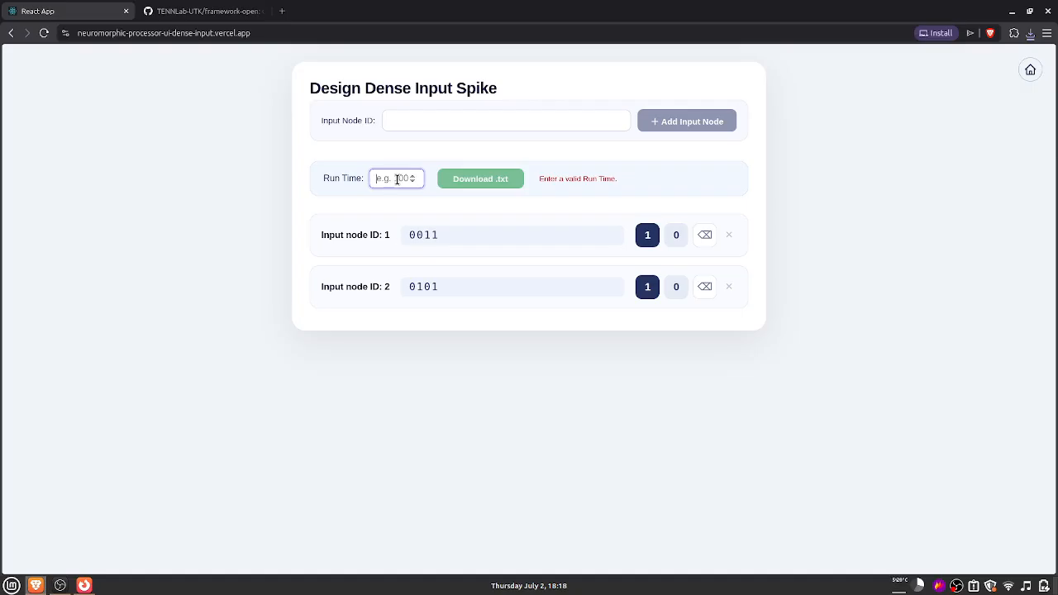
type("6")
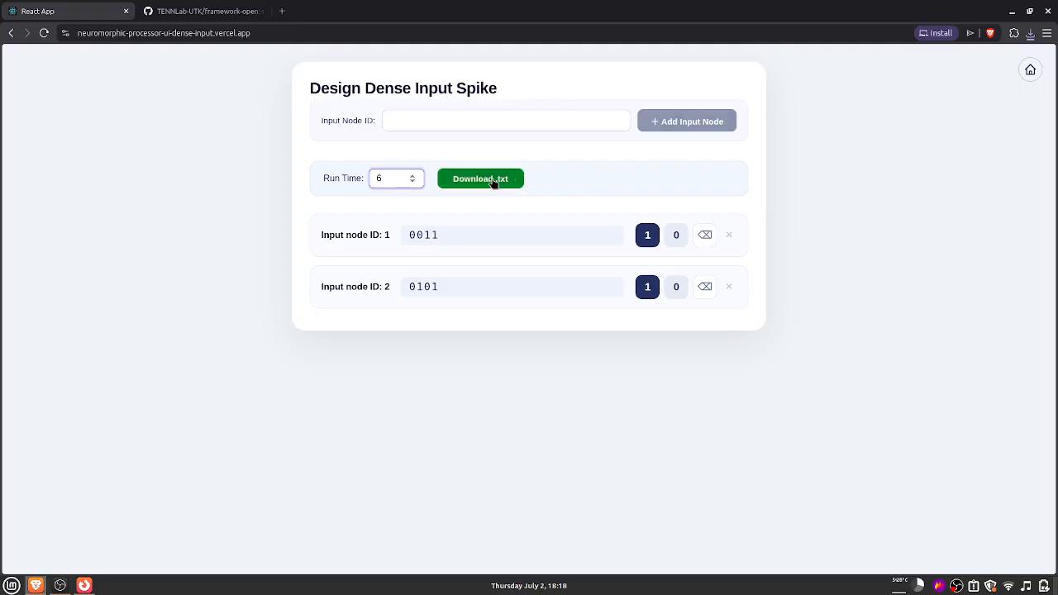
left_click(464, 189)
key("Return")
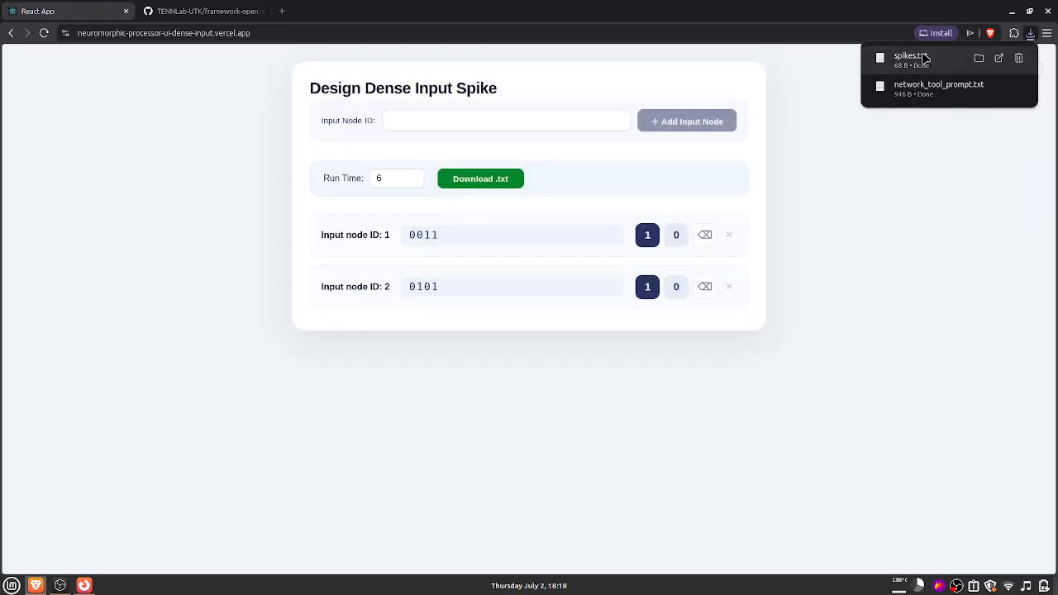
- Review the generated commands in the downloaded spikes.txt in the text editor, close it, and return to the RISP Neuroprocessor dashboard
left_click(923, 58)
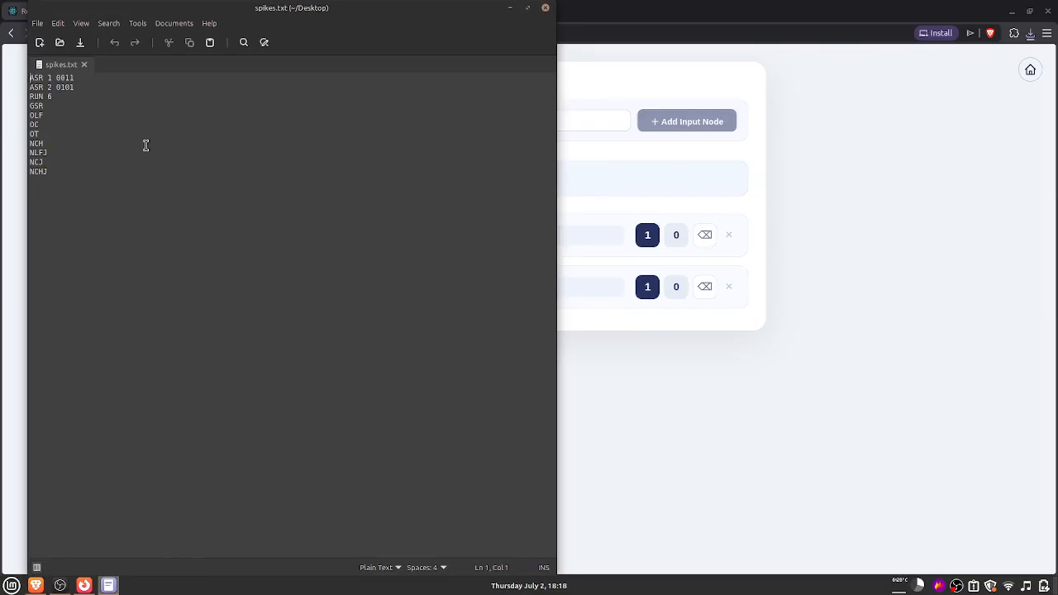
left_click(545, 7)
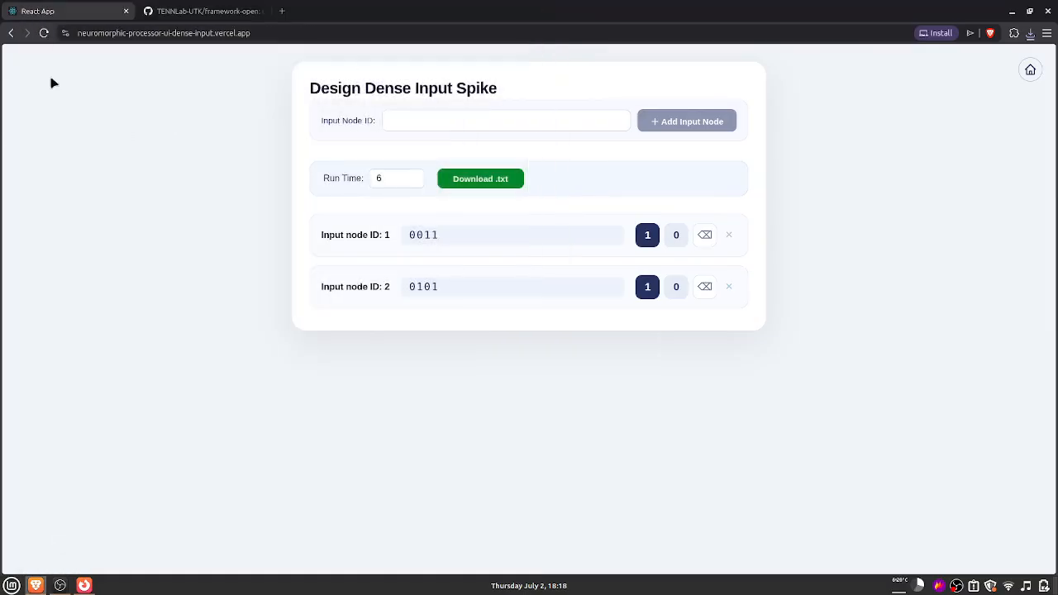
left_click(1029, 69)
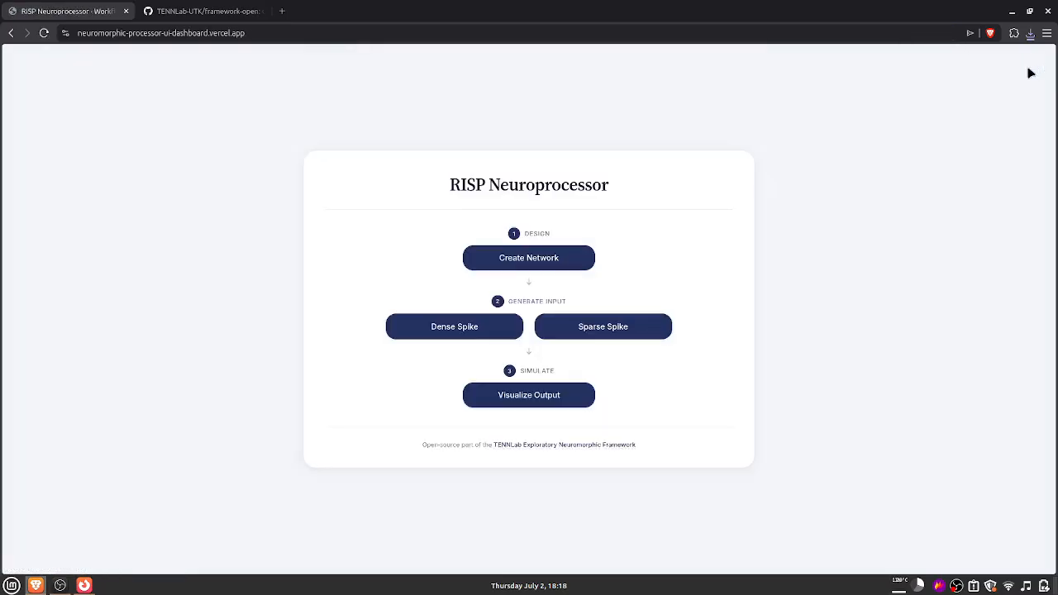
- Open the sparse spike designer from the dashboard and add an input node with ID 1
left_click(594, 339)
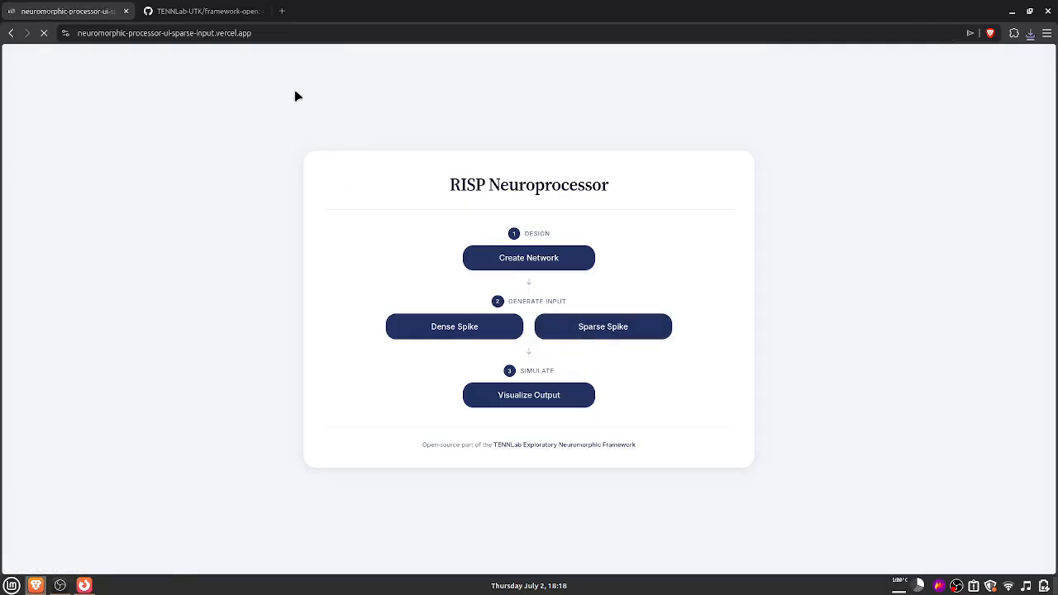
left_click(241, 103)
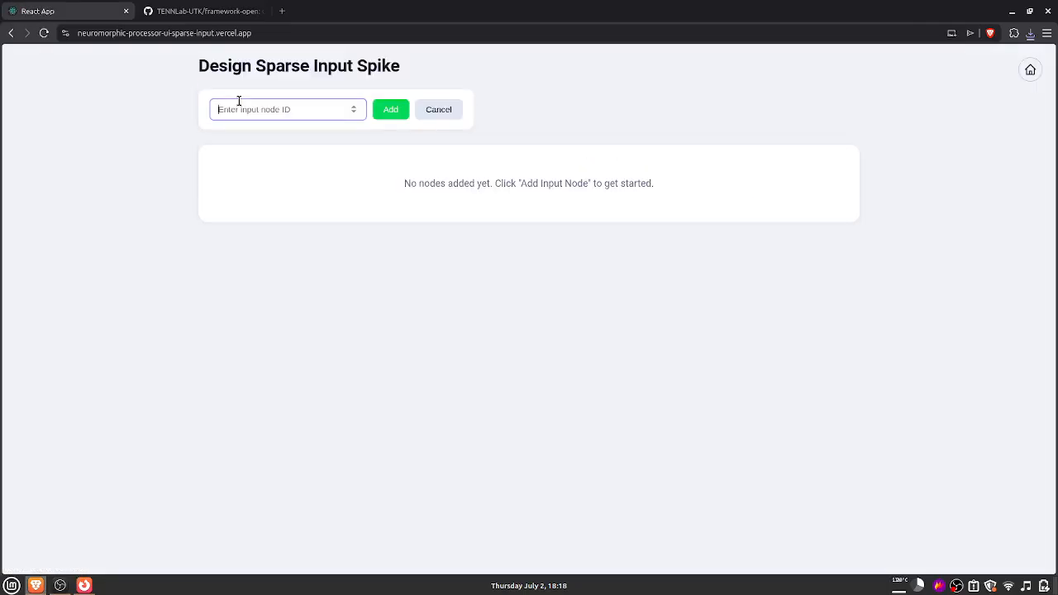
type("1")
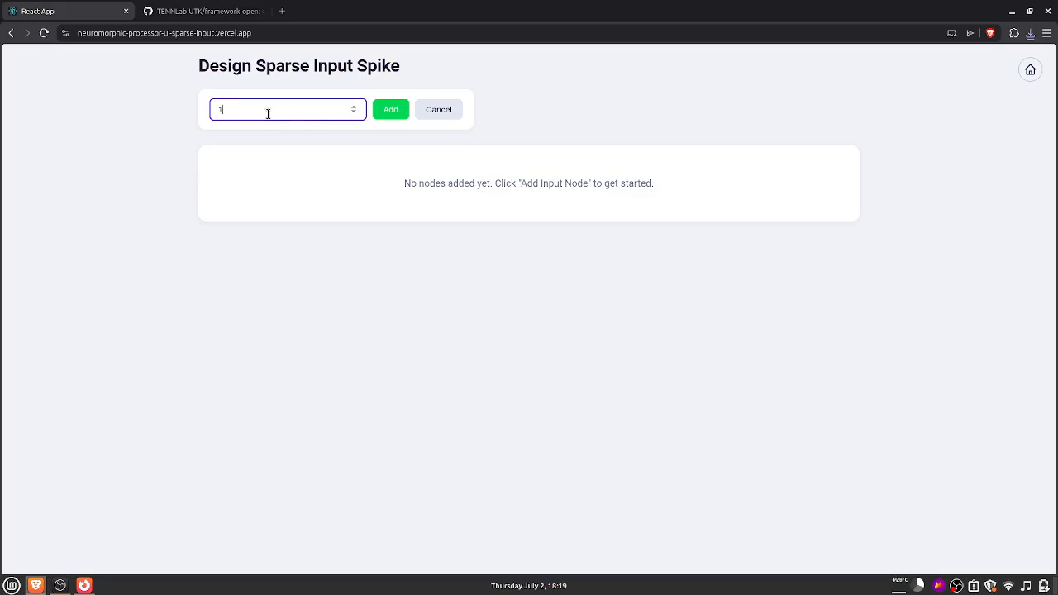
left_click(390, 112)
- Add two spikes to input node 1, at times 2 and 3, each with value 1
left_click(234, 211)
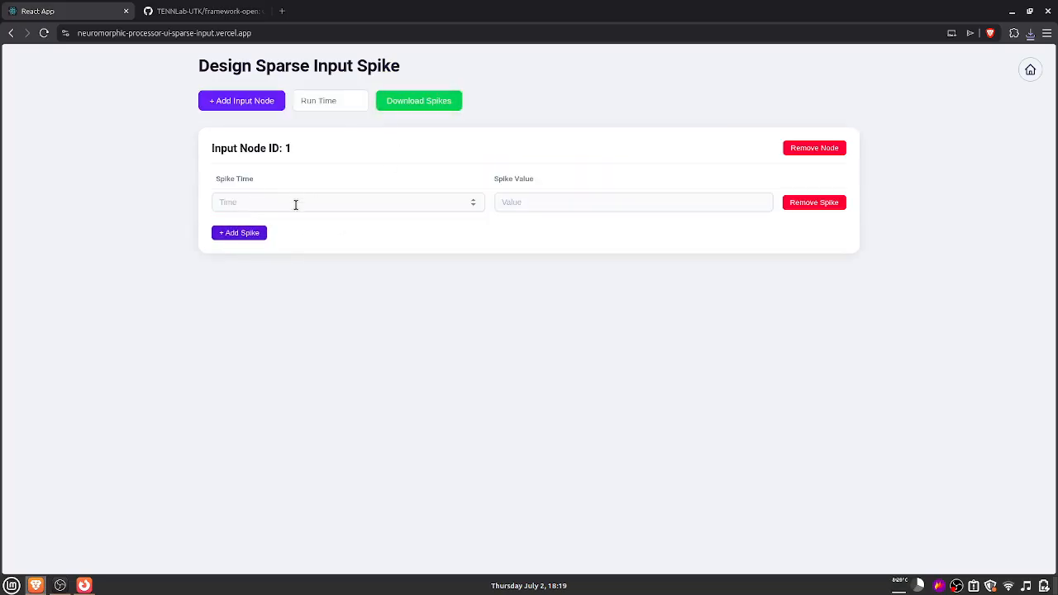
left_click(295, 203)
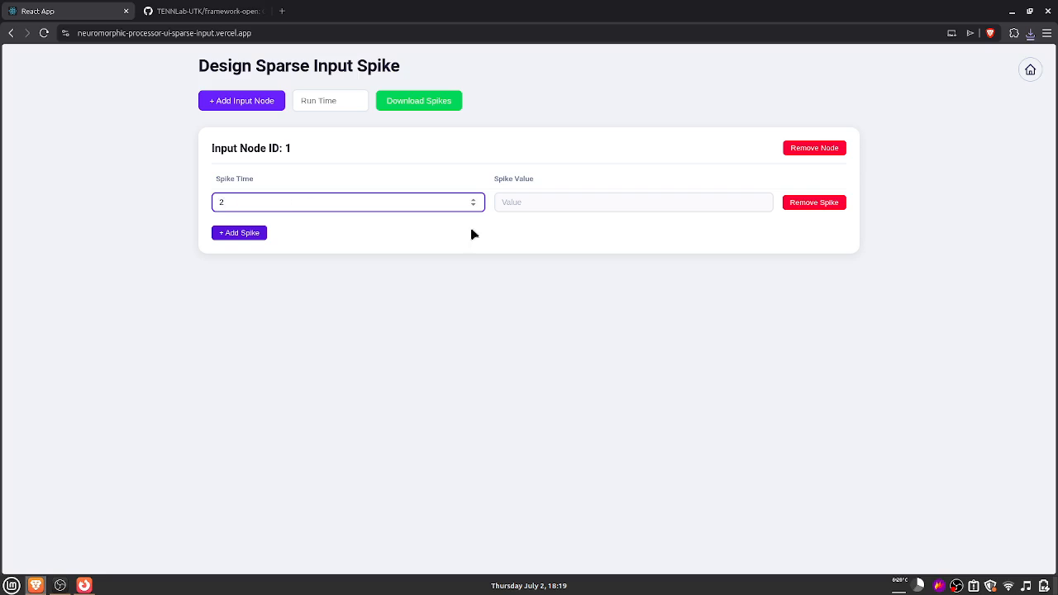
left_click(552, 207)
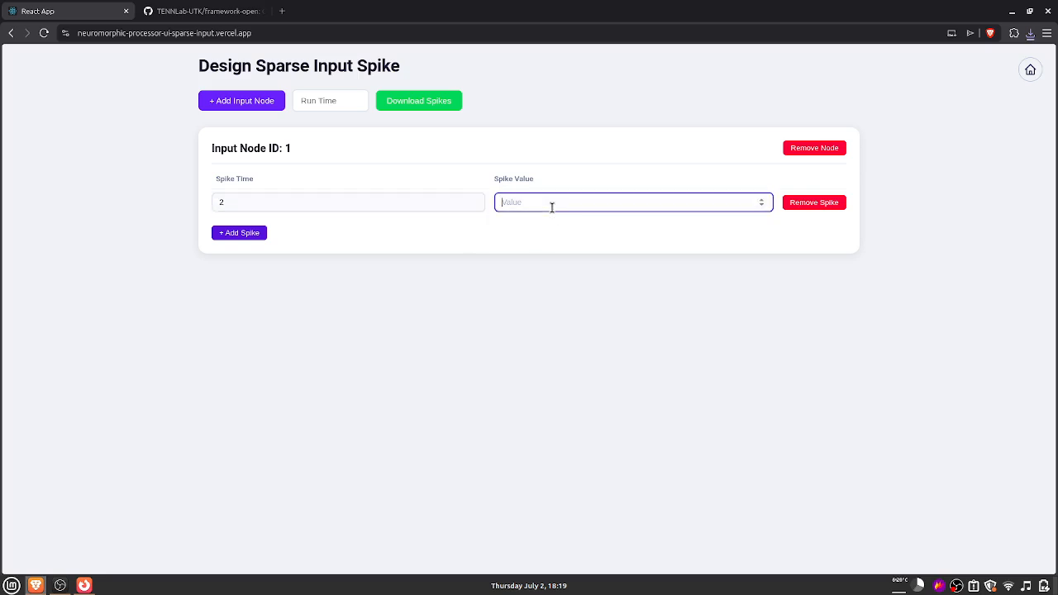
left_click(252, 236)
left_click(278, 231)
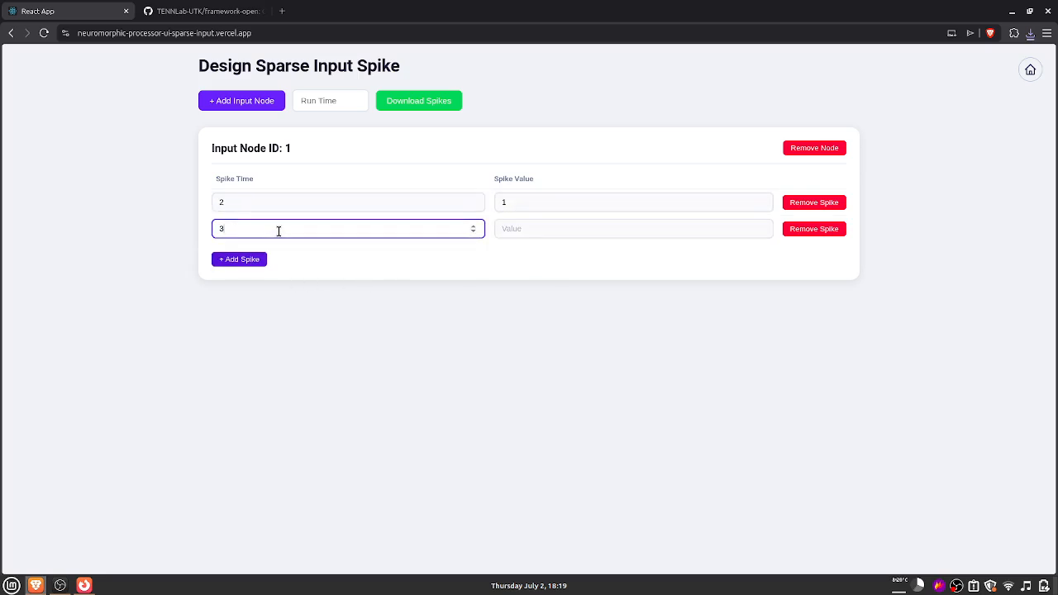
left_click(520, 227)
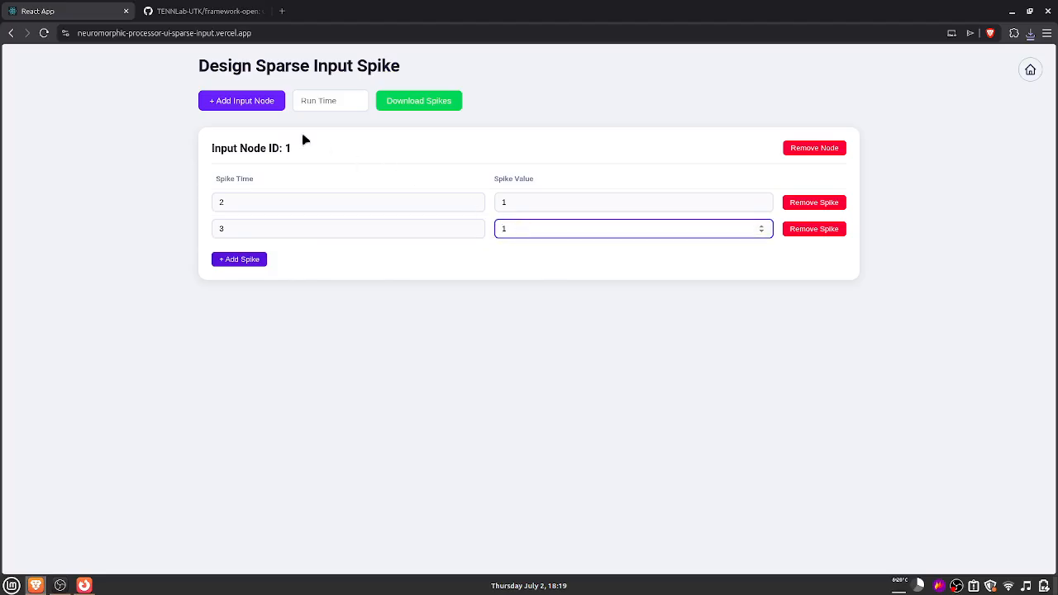
- Add input node 2 to the sparse input with spikes at times 1 and 3, each with value 1
left_click(255, 106)
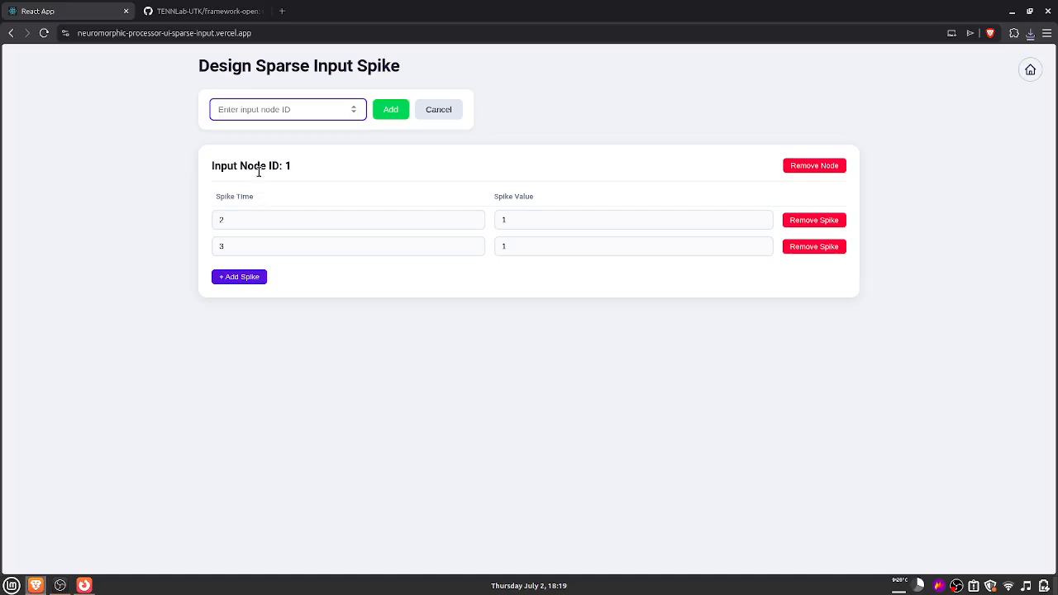
type("2")
key("Return")
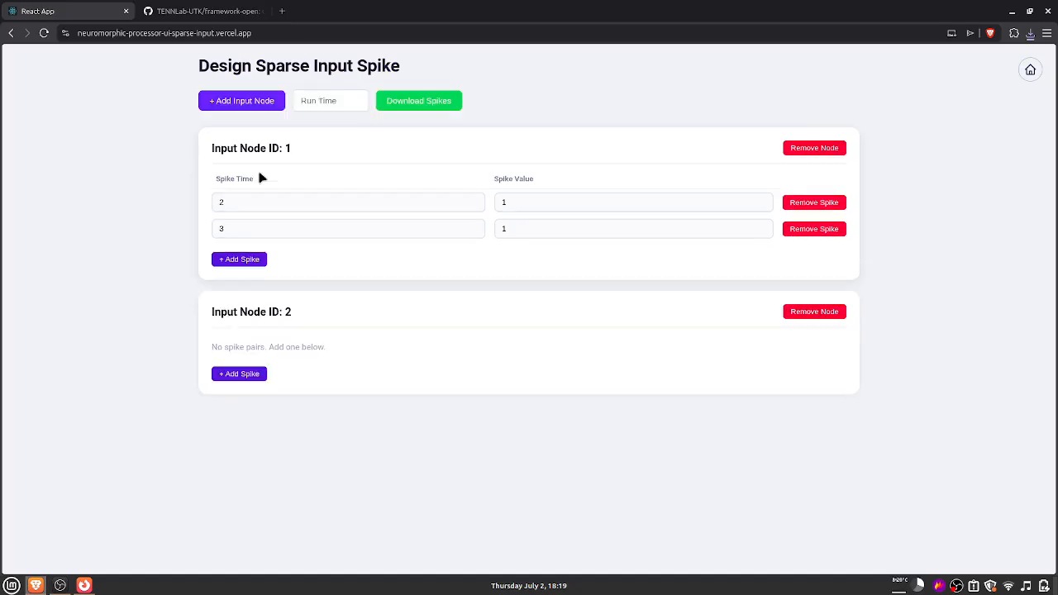
left_click(224, 377)
left_click(263, 373)
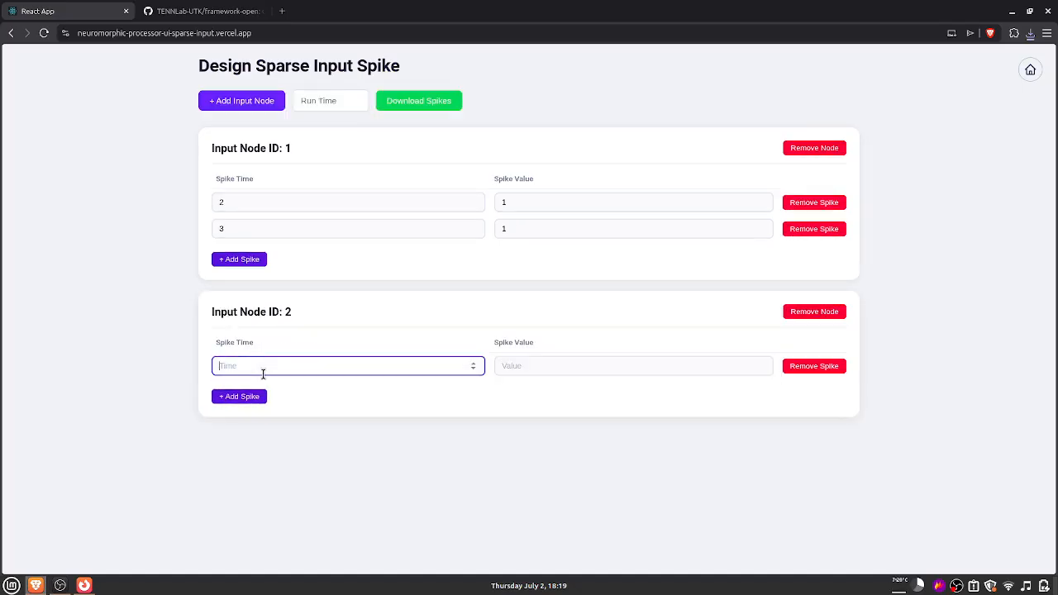
left_click(529, 364)
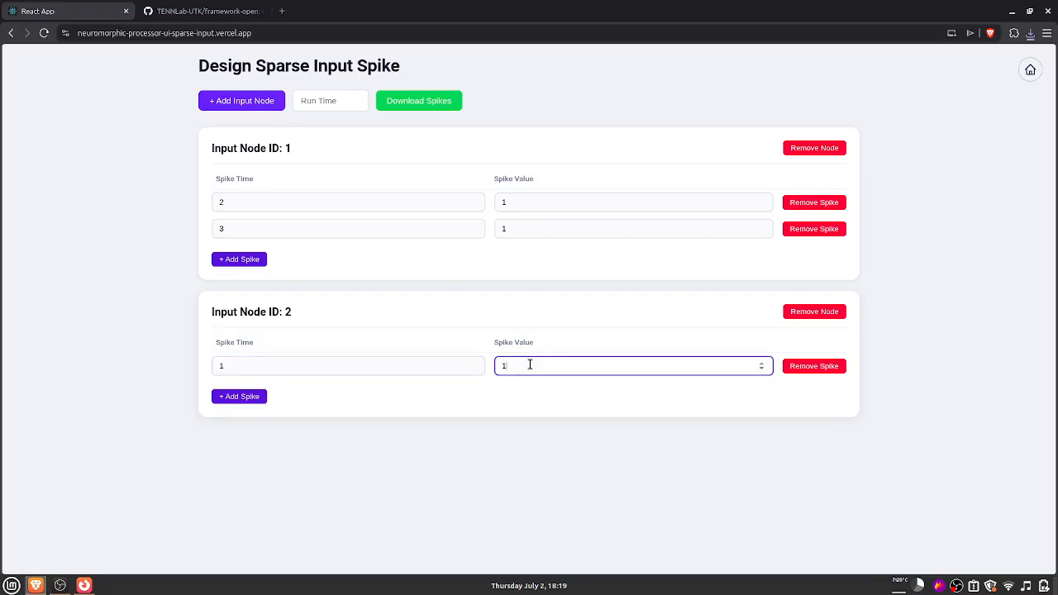
left_click(228, 395)
left_click(261, 390)
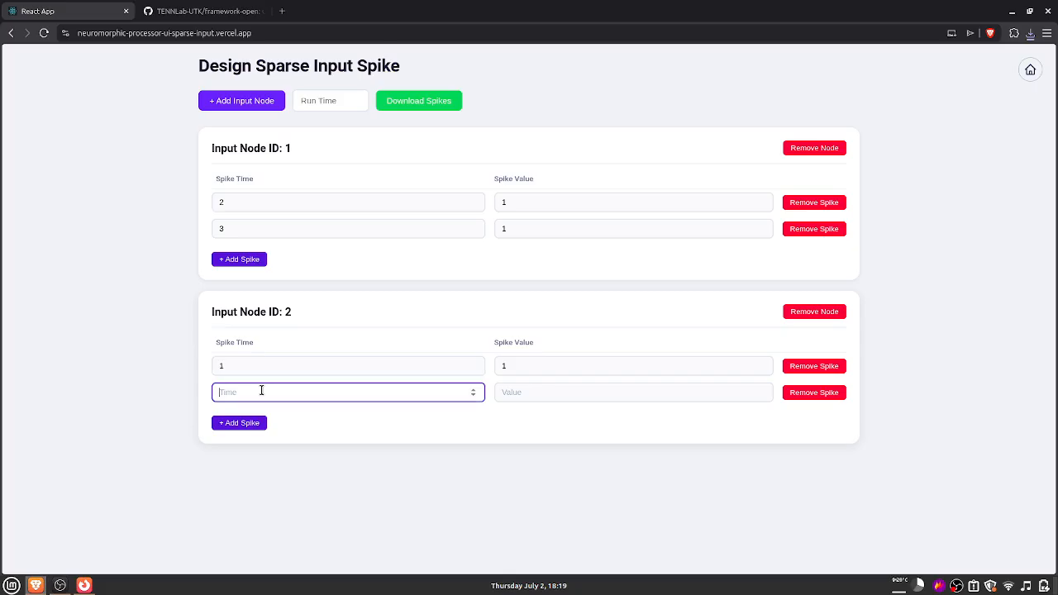
left_click(616, 392)
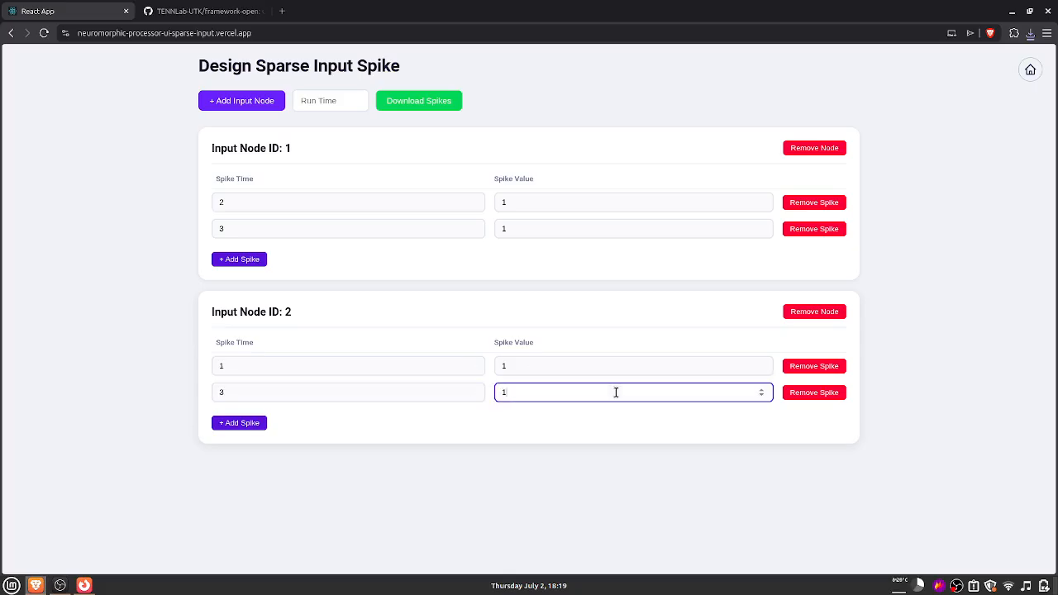
- Set the sparse input's run time to 6 and download the spikes as spikes (1).txt to the Desktop folder
left_click(317, 102)
type("6")
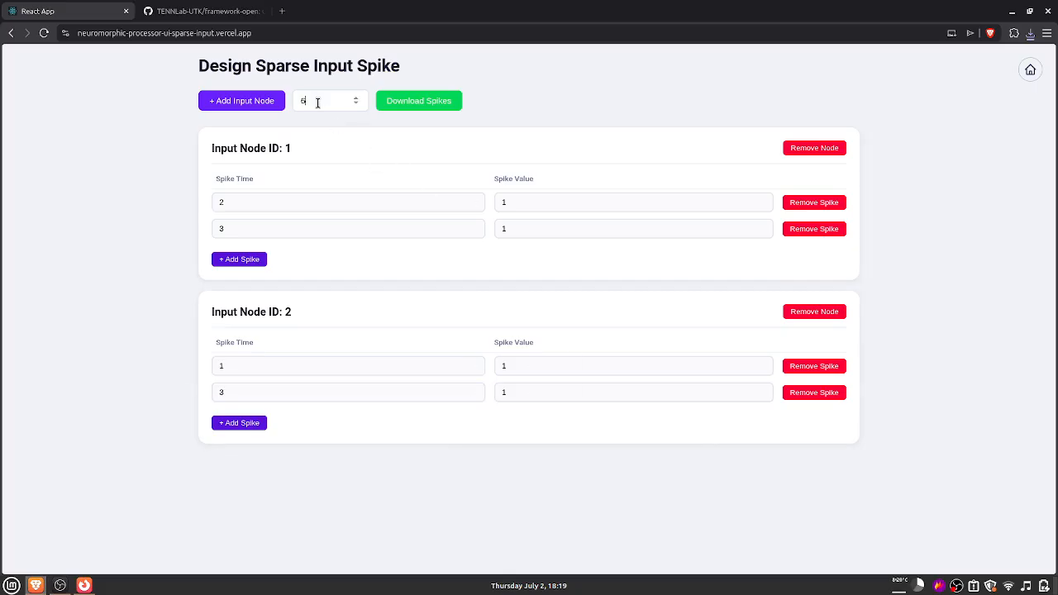
left_click(437, 100)
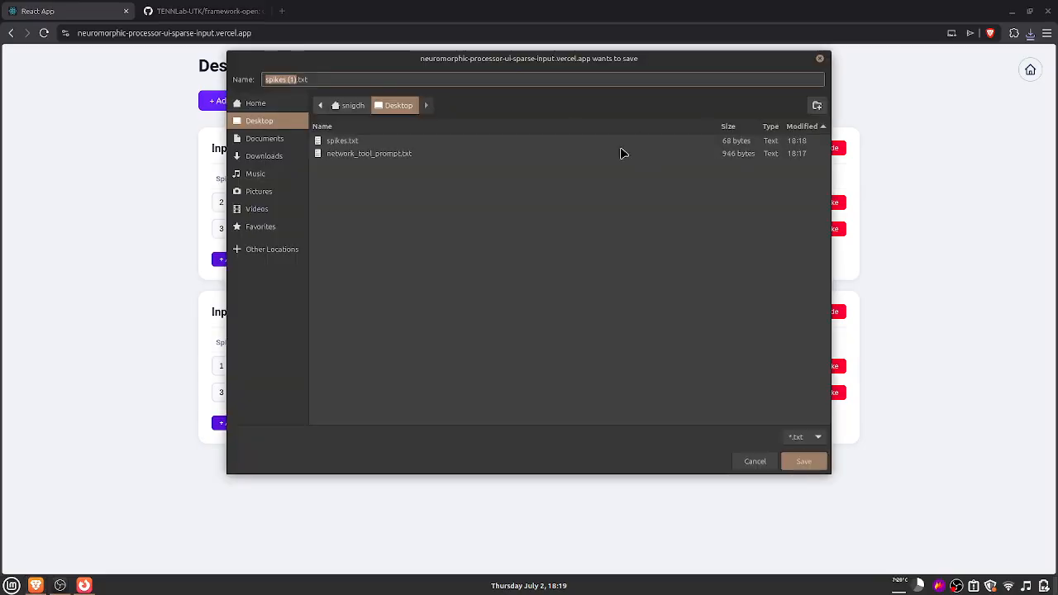
key("Return")
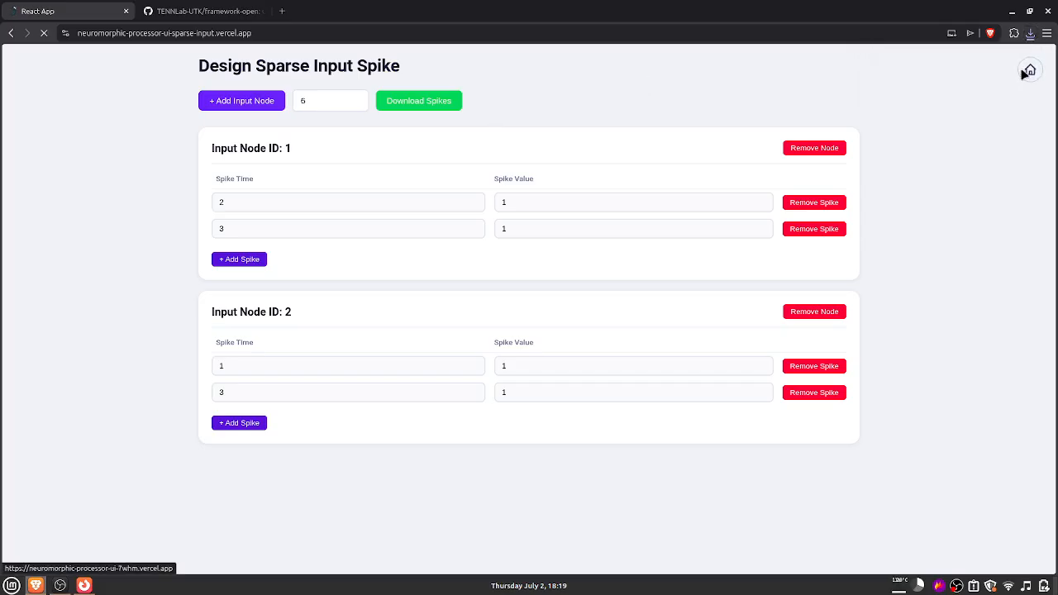
- Open the output visualization page from the dashboard and load network_tool_prompt.txt from the Desktop as the network defining file
left_click(1024, 72)
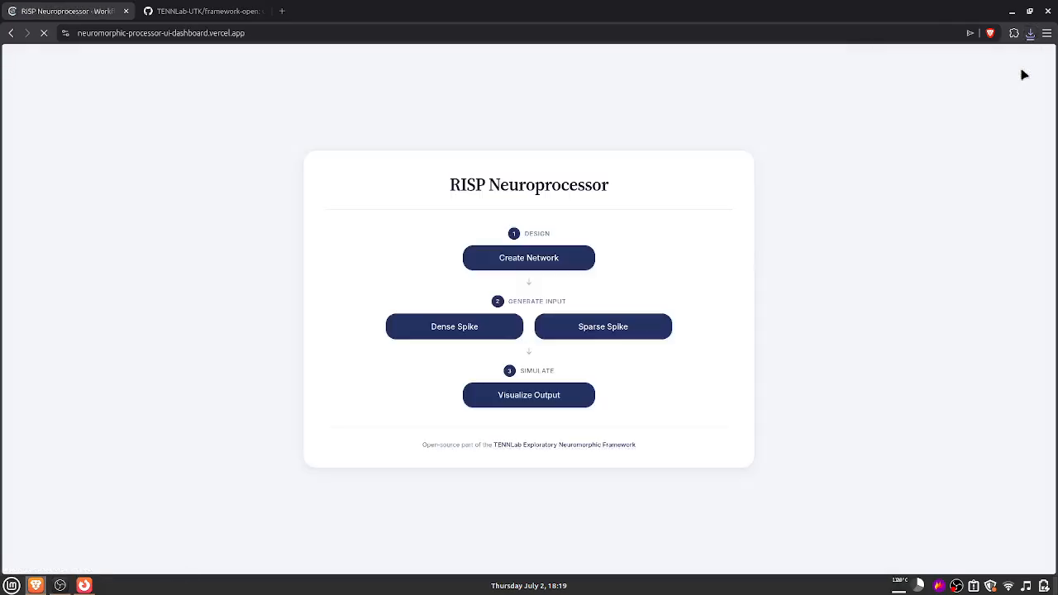
left_click(530, 400)
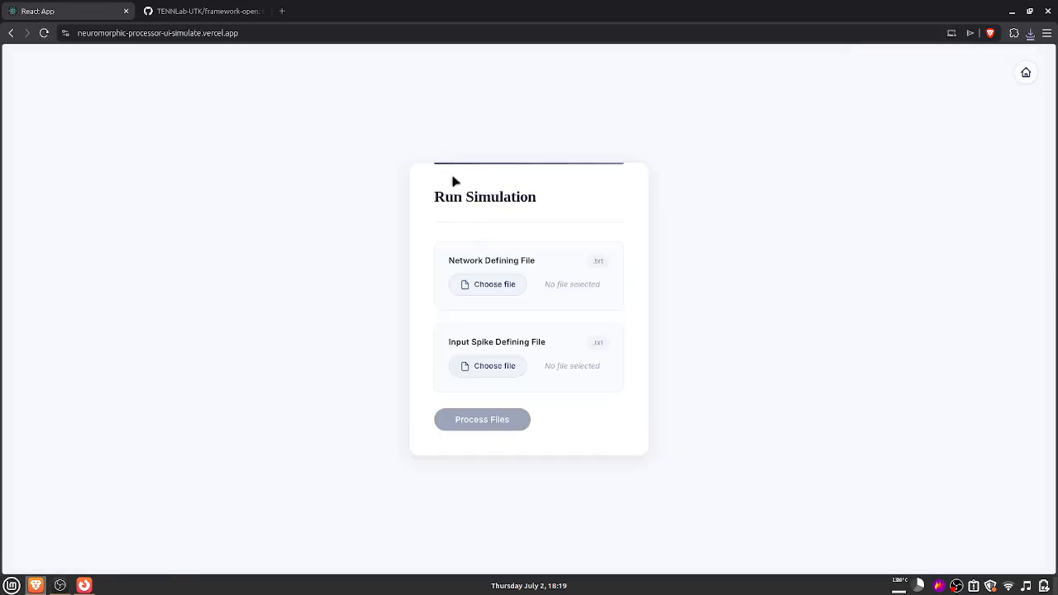
left_click(491, 285)
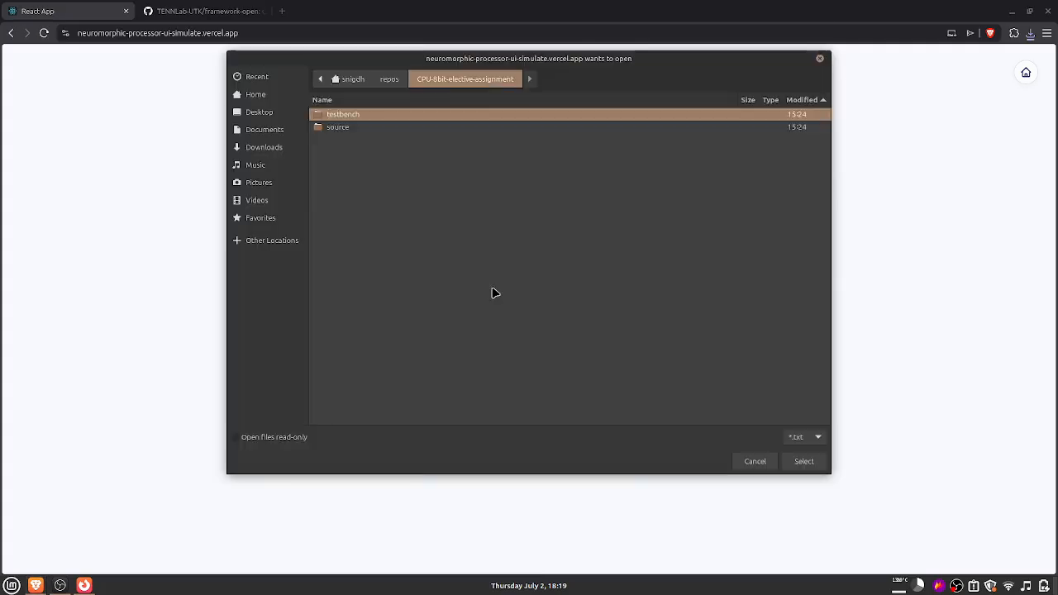
left_click(258, 112)
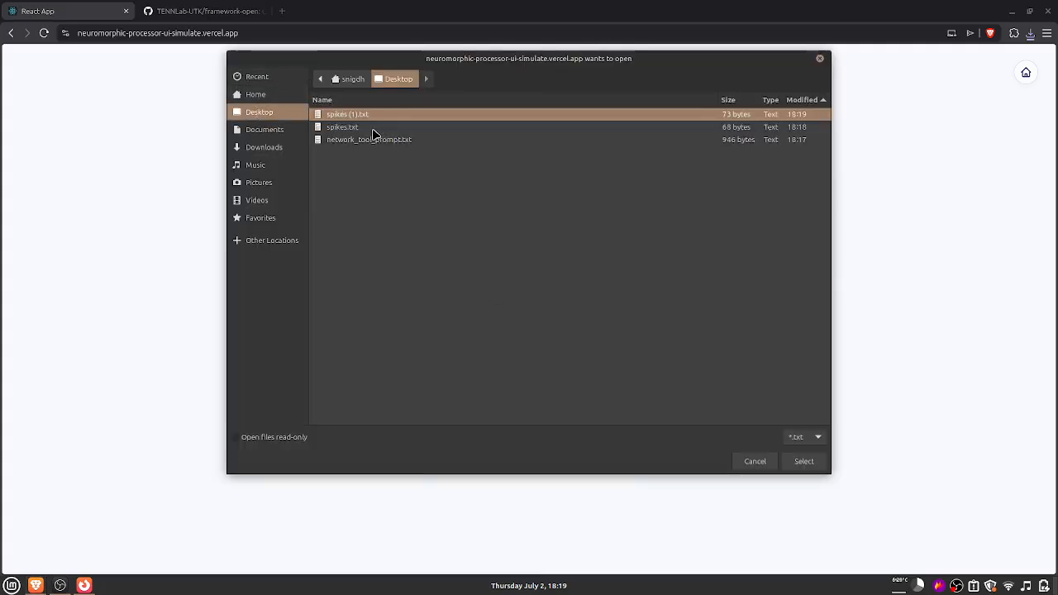
double_click(344, 140)
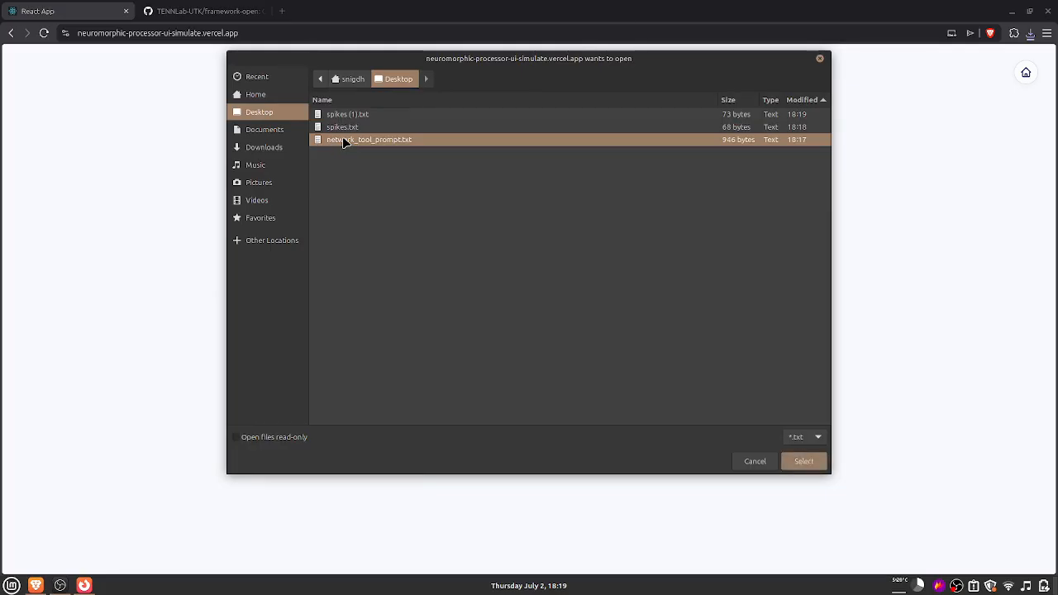
- Load spikes.txt from the Desktop folder as the input spike defining file
left_click(477, 369)
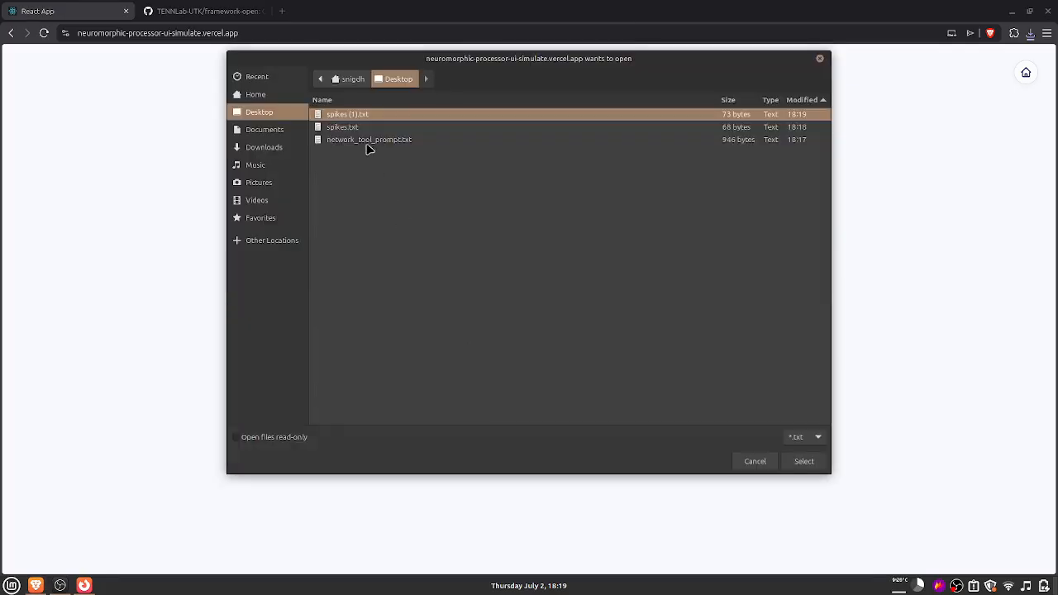
left_click(353, 128)
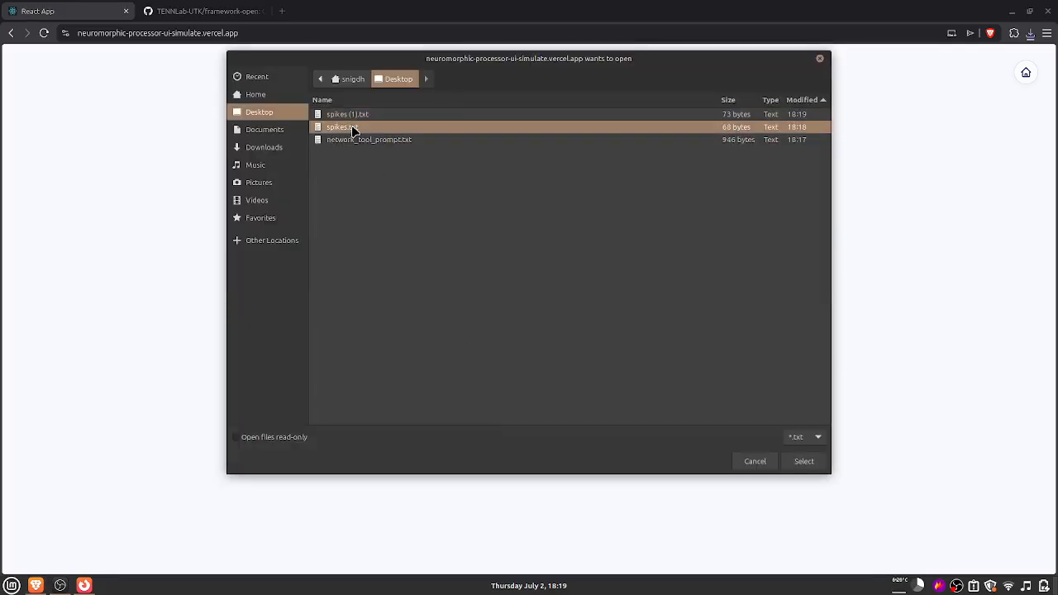
double_click(353, 129)
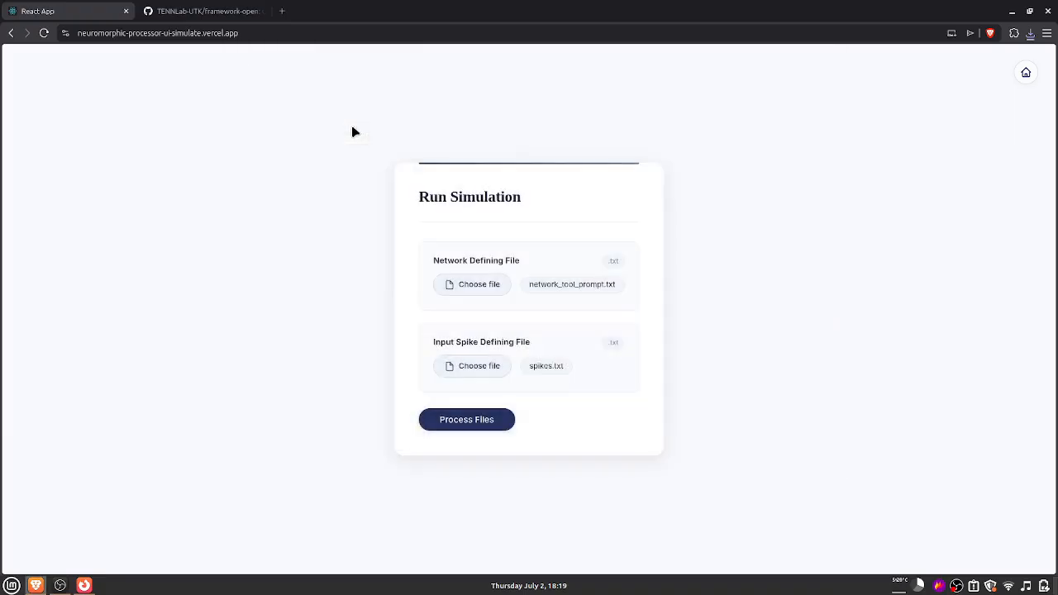
- Process the simulation files, save results.zip to the Desktop folder, and examine the waveform output
left_click(450, 421)
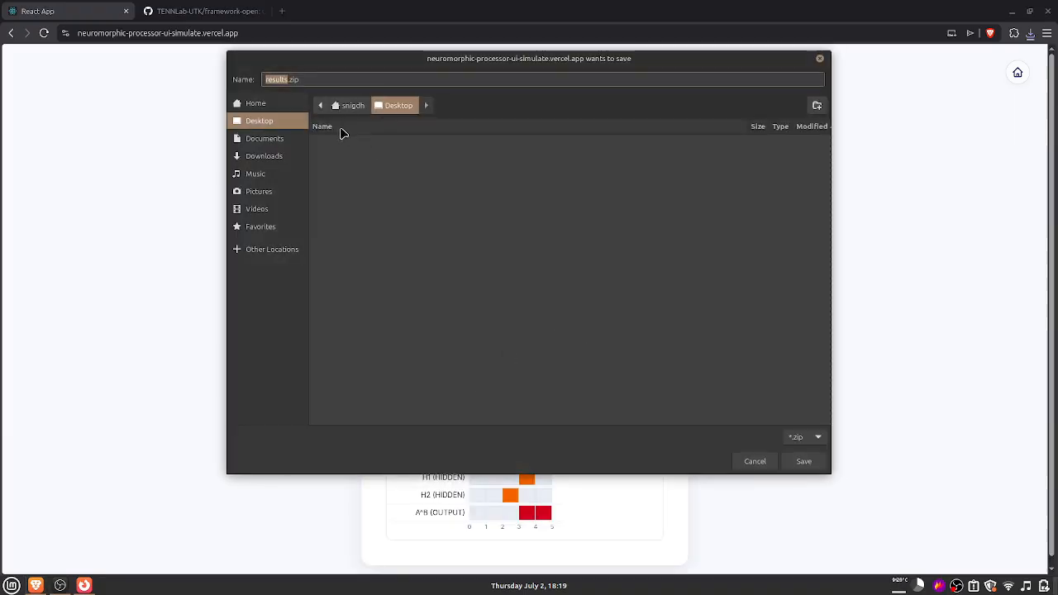
left_click(803, 461)
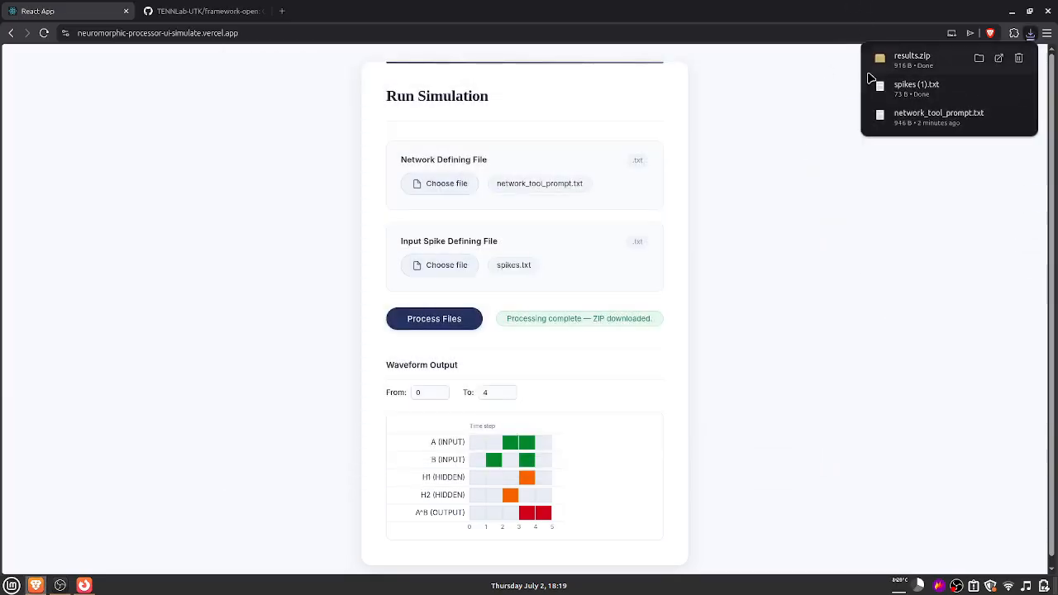
scroll(753, 286, "down", 1)
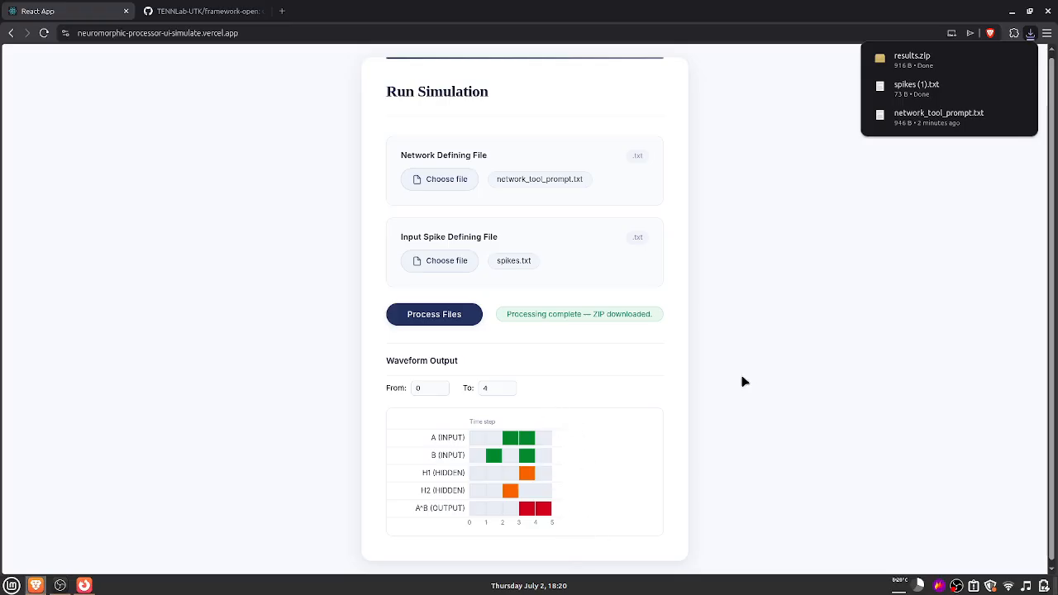
scroll(743, 382, "up", 1)
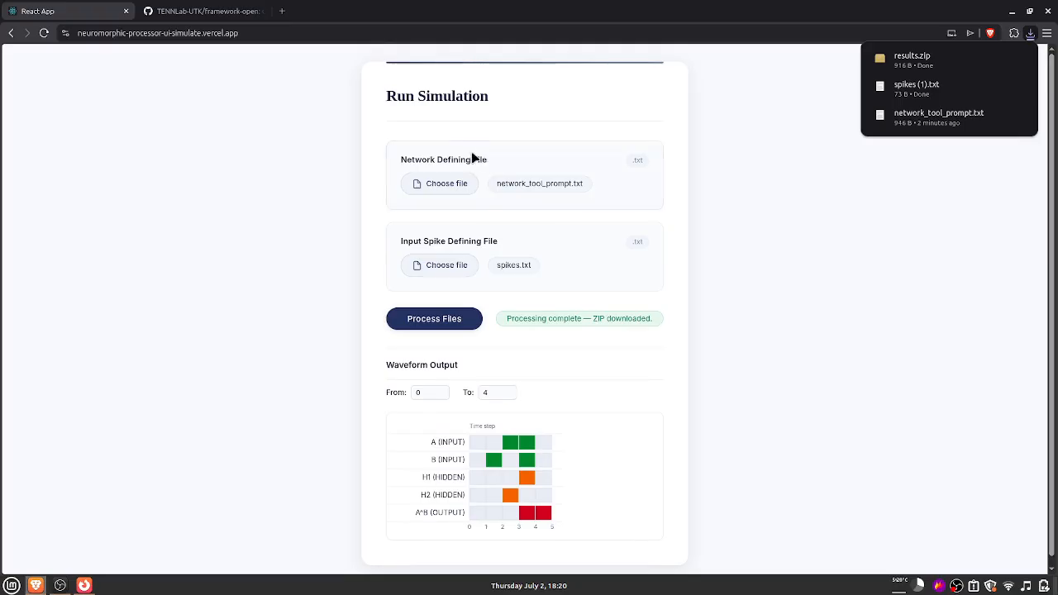
left_click(465, 184)
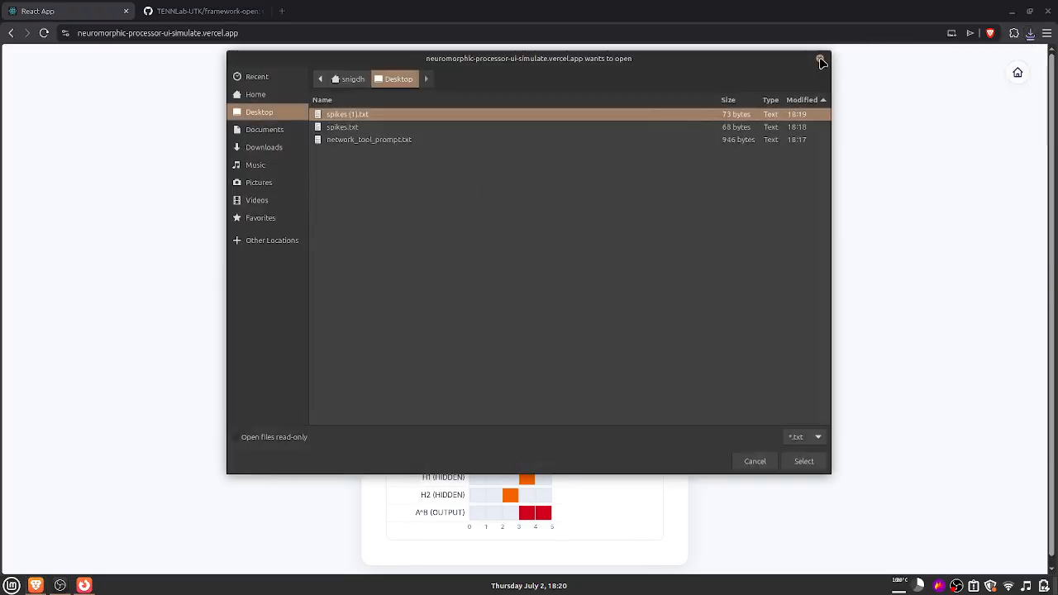
left_click(820, 60)
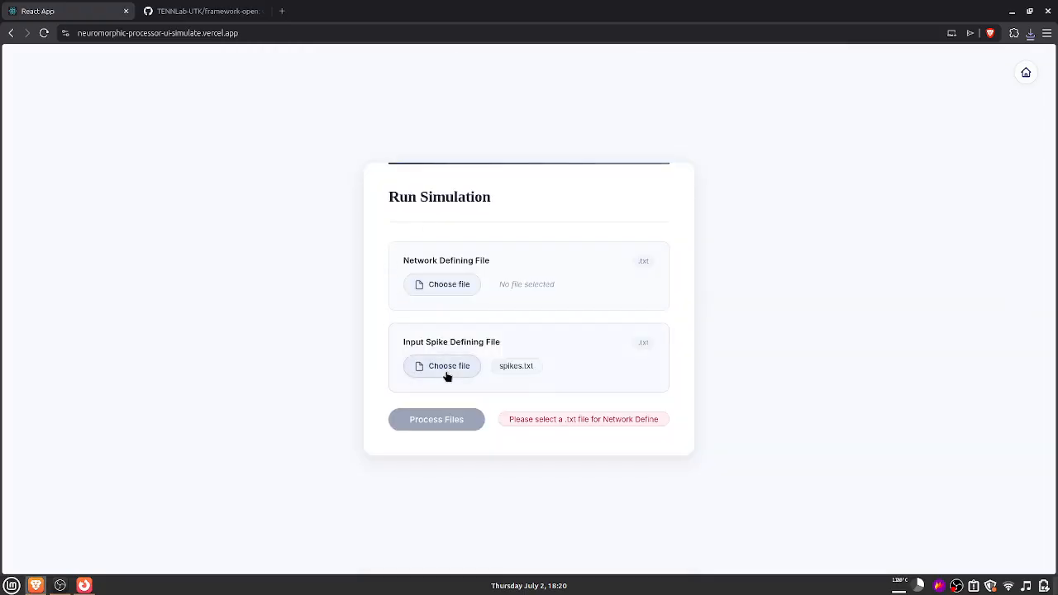
left_click(446, 376)
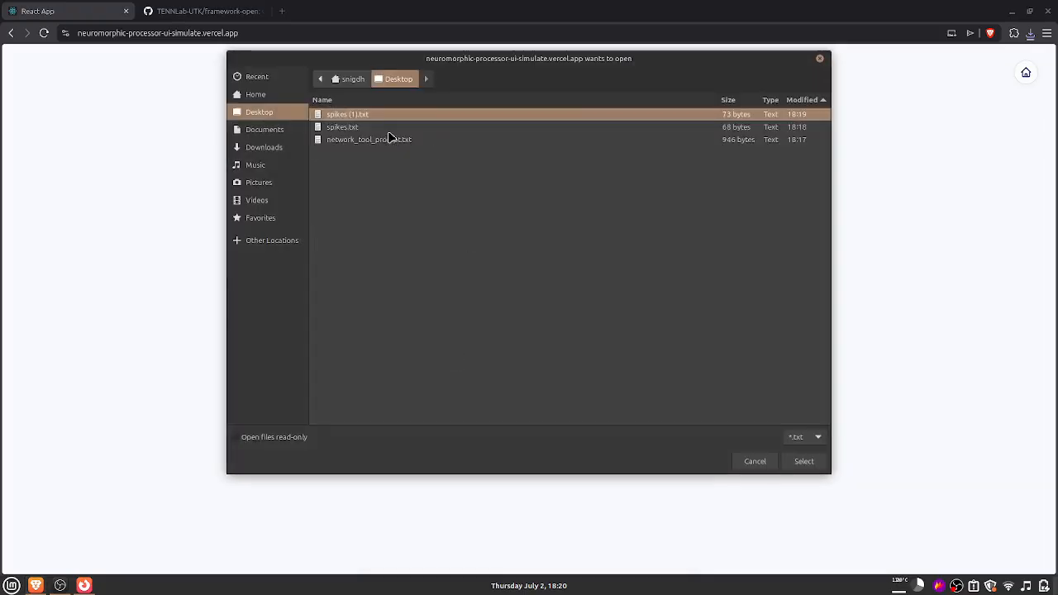
double_click(346, 116)
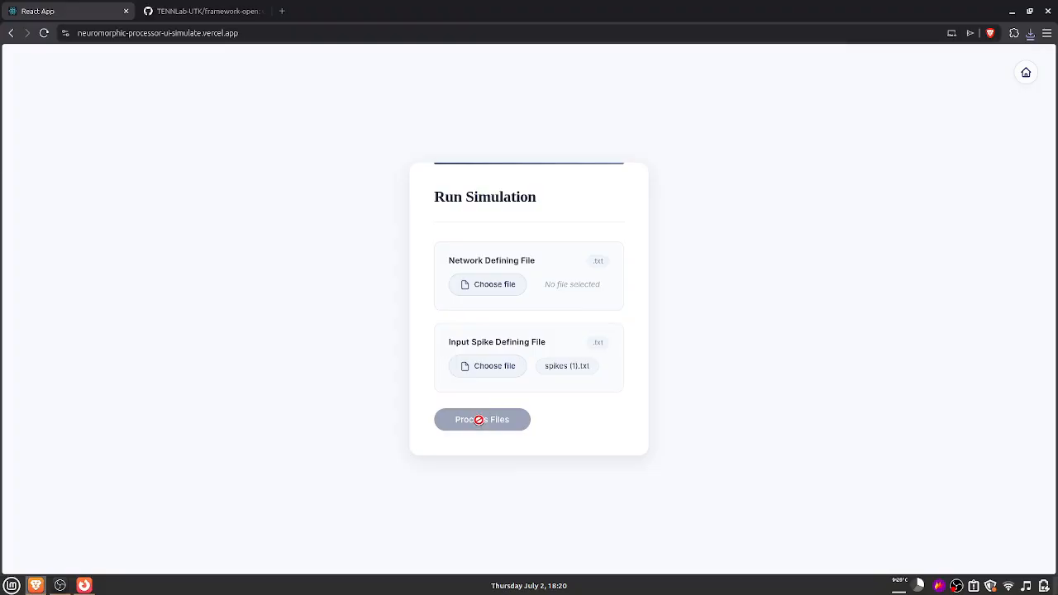
- Reopen the output visualization page from the dashboard and load network_tool_prompt.txt as the network defining file
left_click(1026, 73)
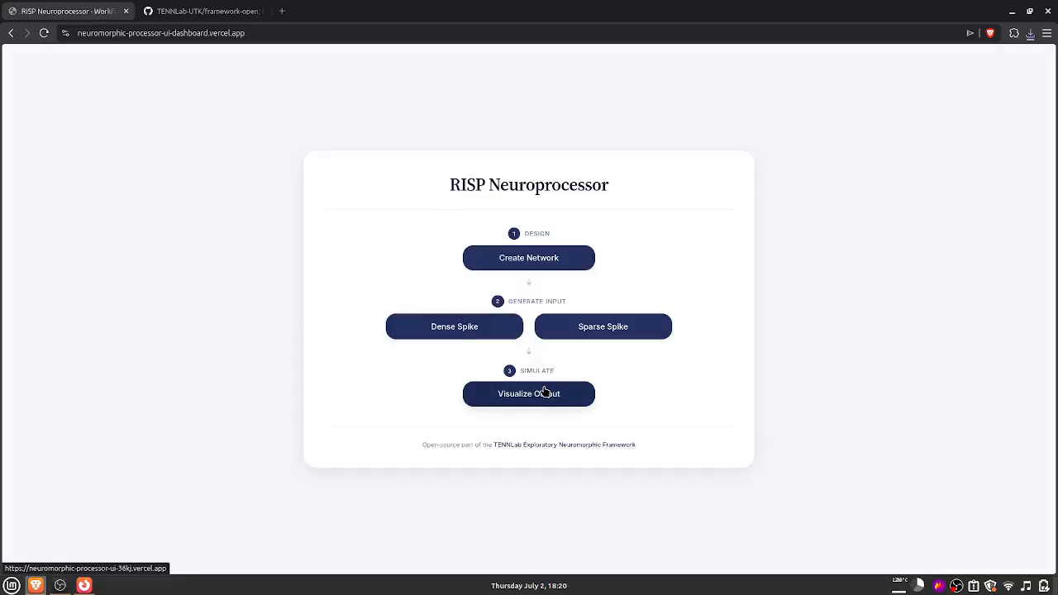
left_click(546, 394)
left_click(481, 285)
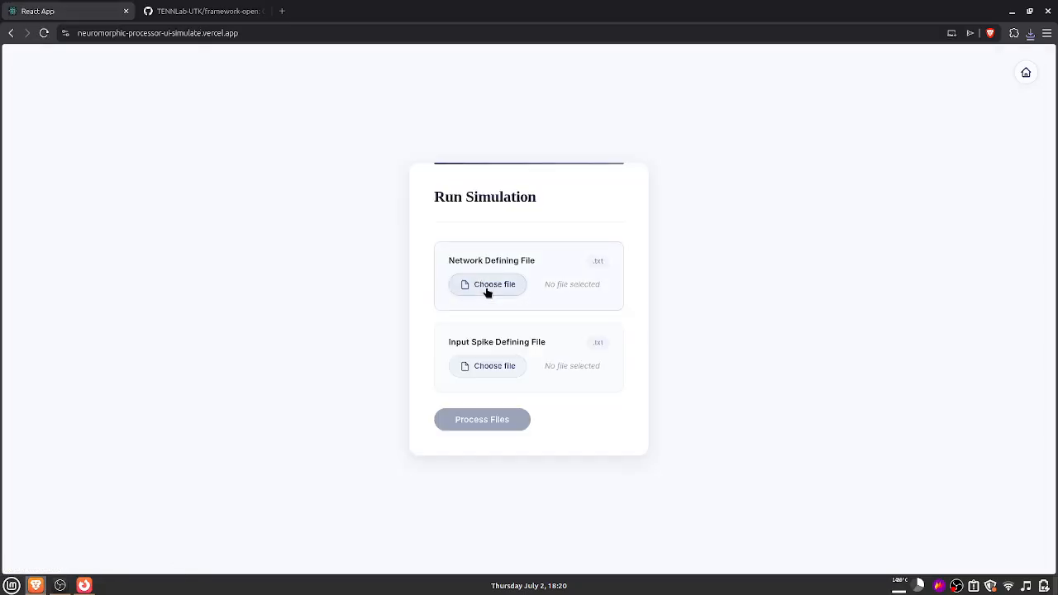
double_click(368, 140)
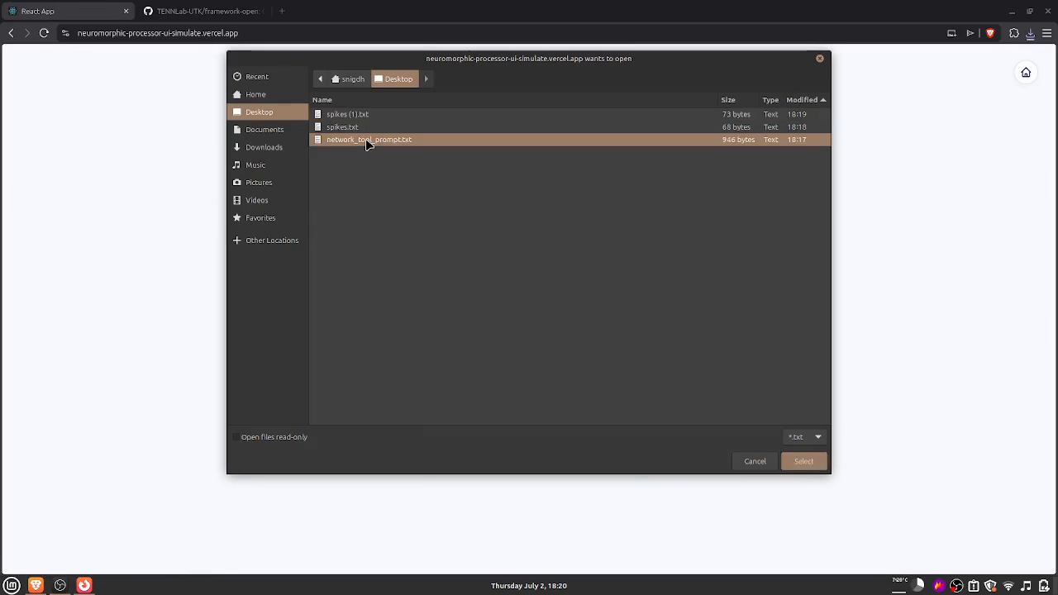
- Load spikes (1).txt as the input spike defining file and process the files, without saving the new results archive
left_click(471, 368)
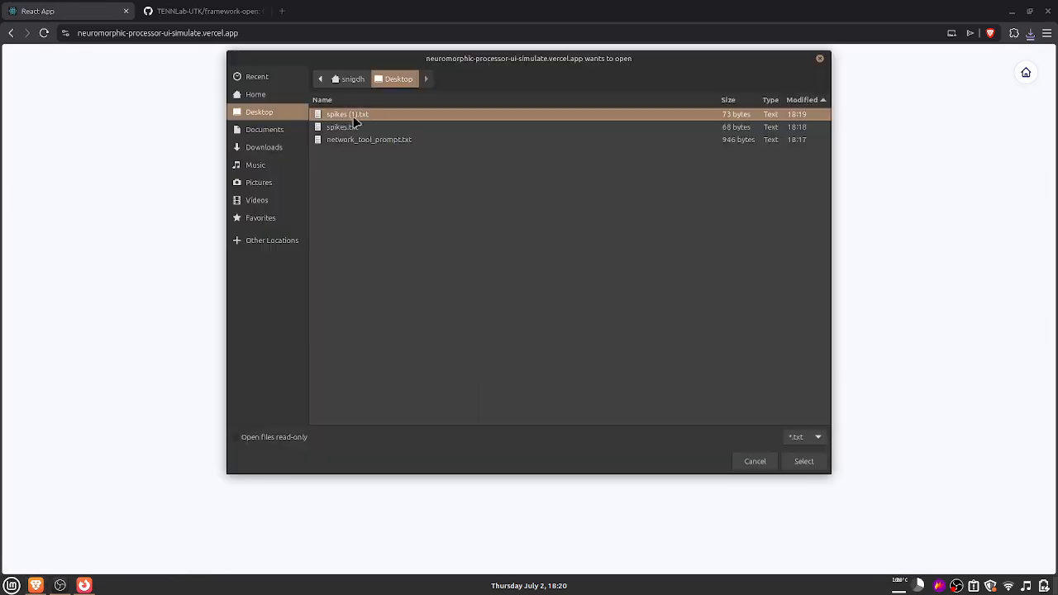
key("Return")
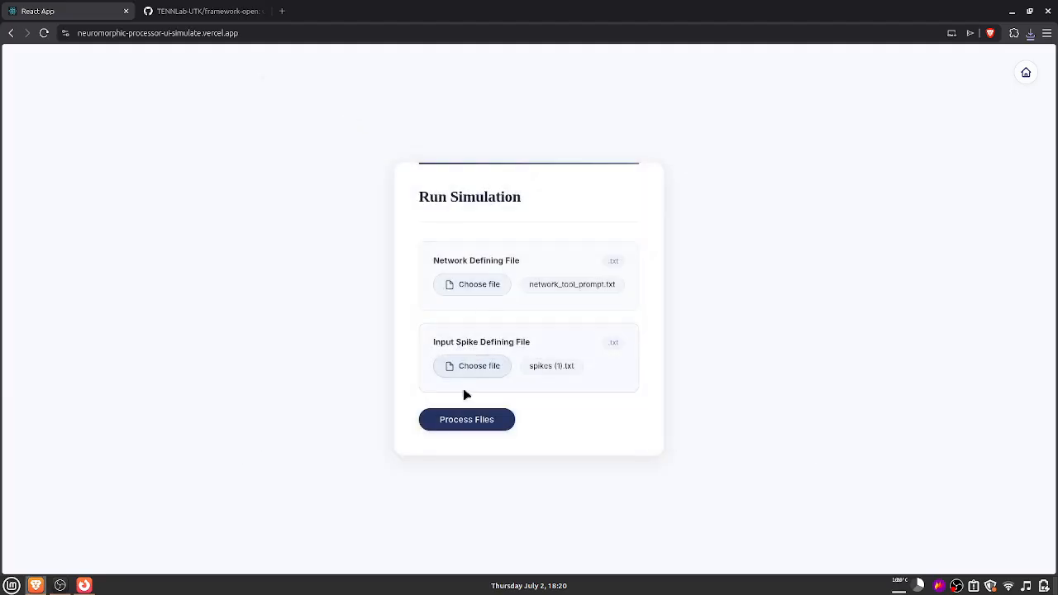
left_click(458, 420)
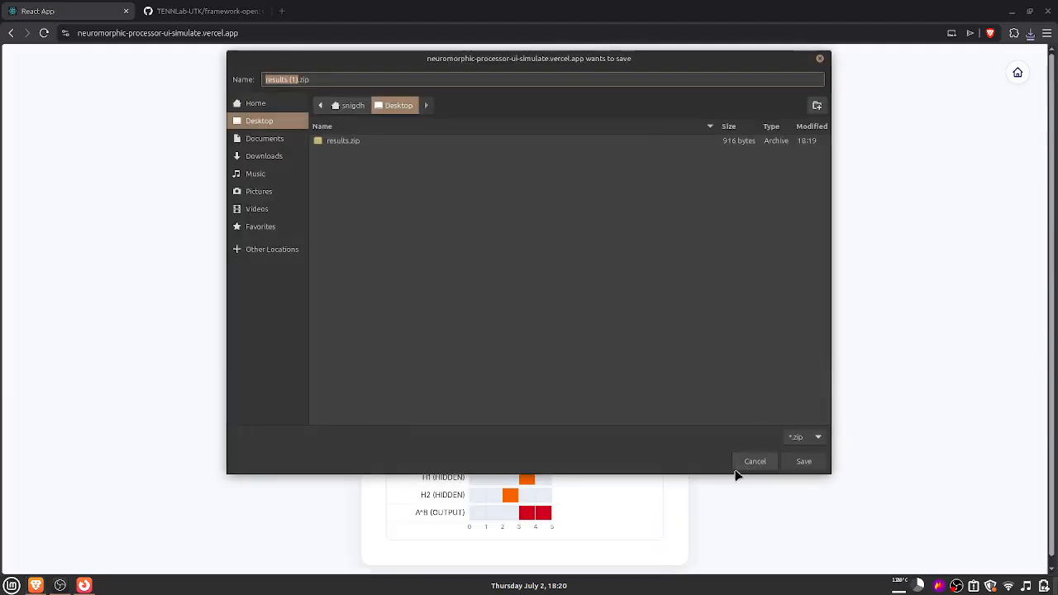
left_click(754, 462)
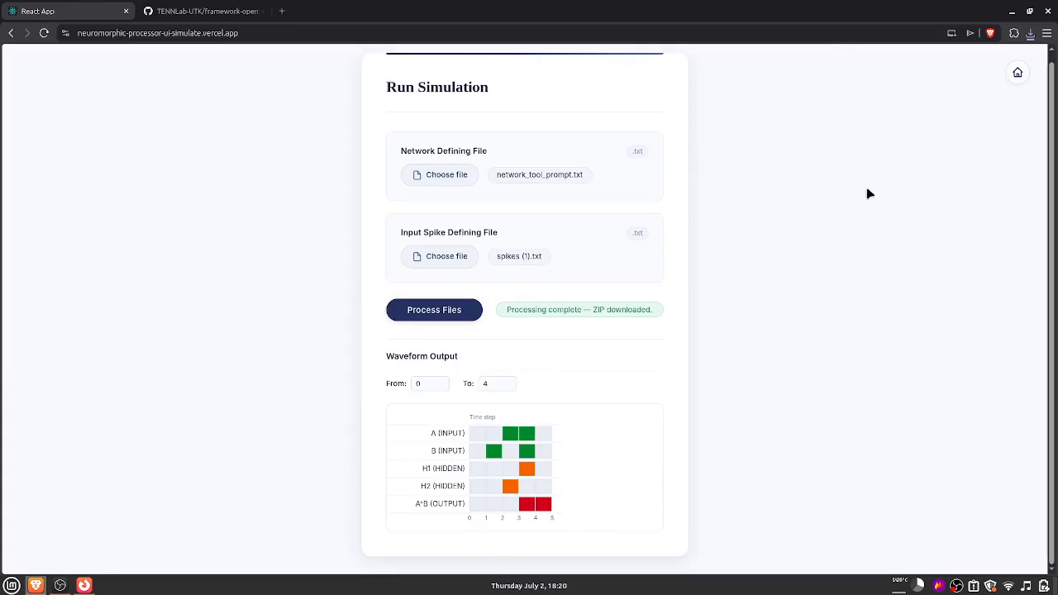
- Switch to the desktop, extract results.zip to the Desktop folder, and show the extracted files
key("alt+F9")
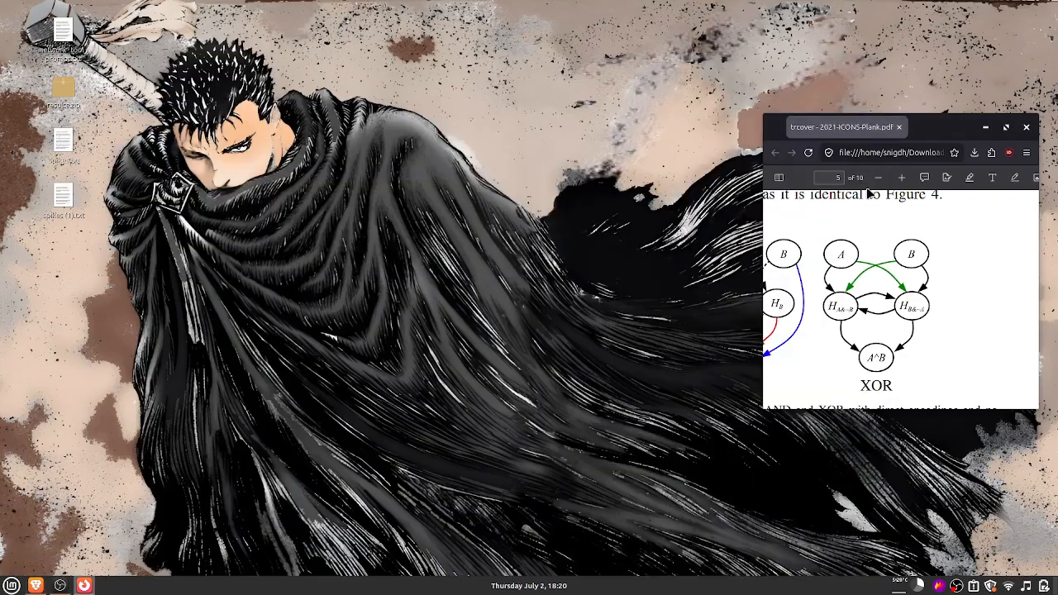
double_click(68, 97)
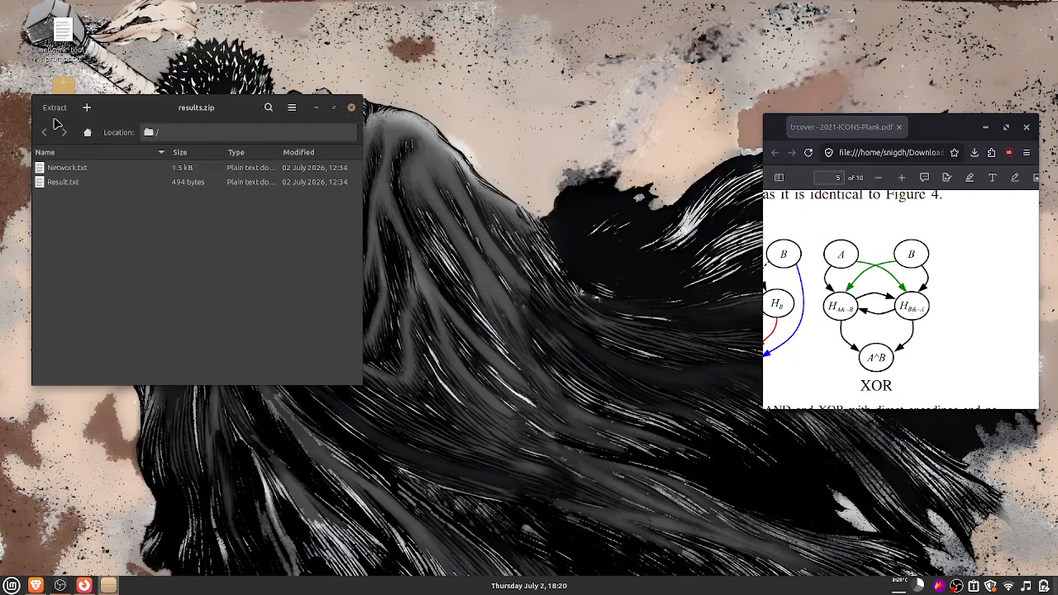
left_click(54, 108)
key("Return")
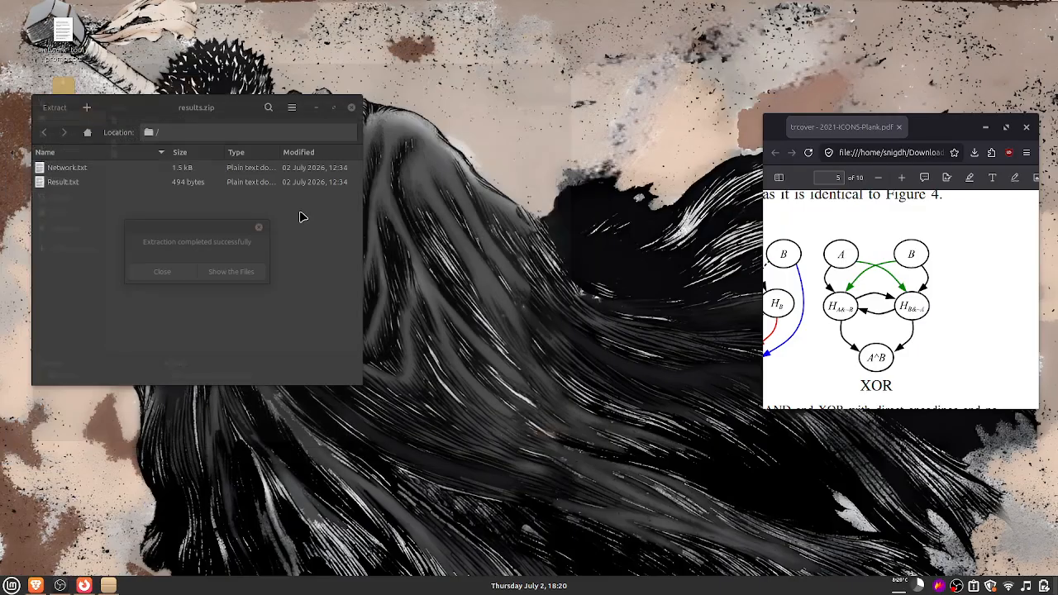
left_click(228, 273)
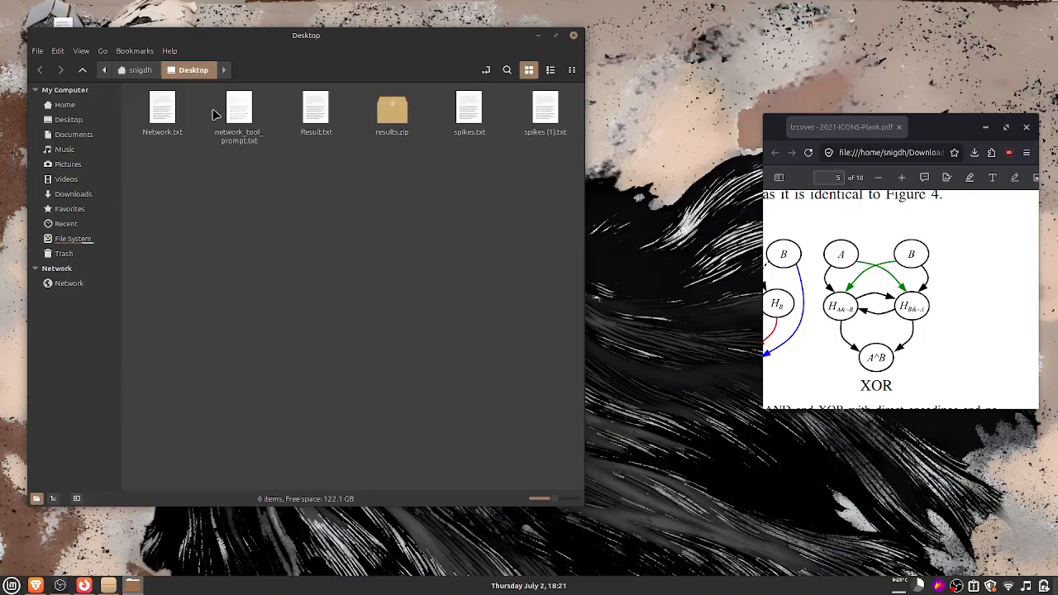
- Examine the network definition in Network.txt, close it, and review the spike trains, fire times and spike counts in Result.txt
double_click(157, 107)
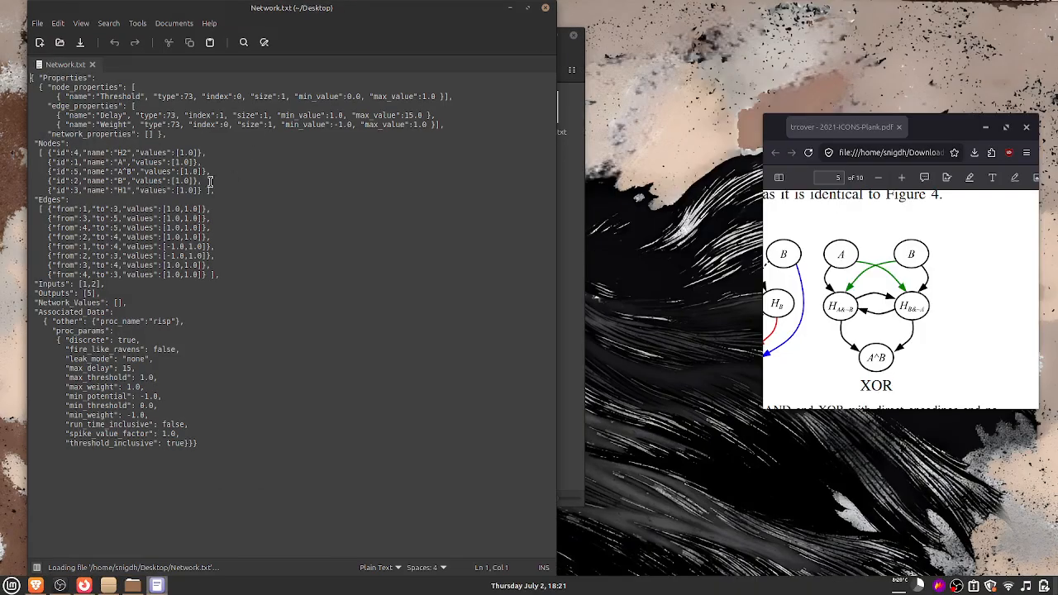
left_click(545, 7)
double_click(315, 110)
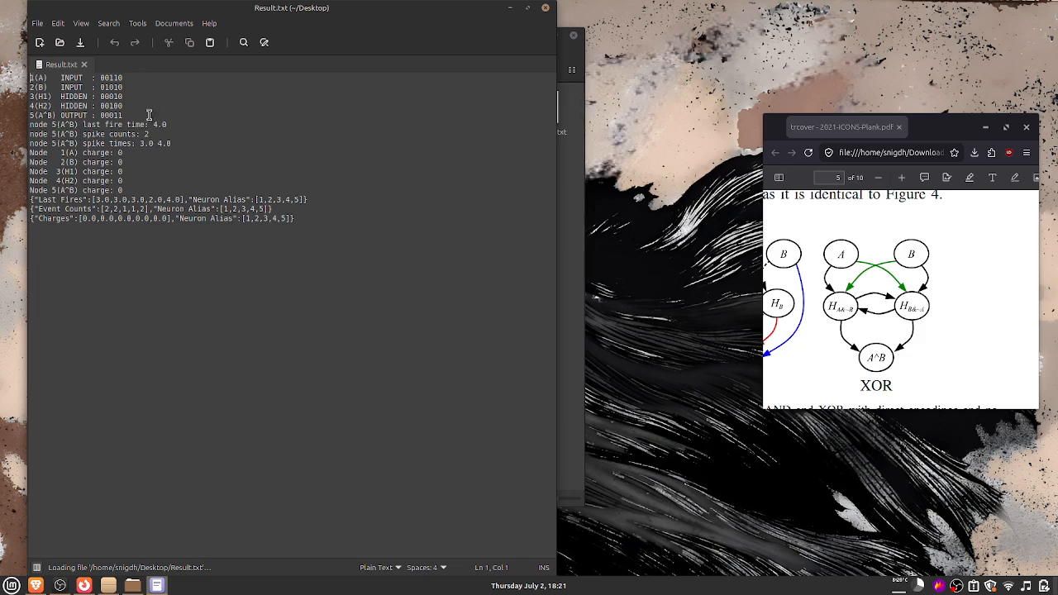
left_click_drag(136, 115, 33, 74)
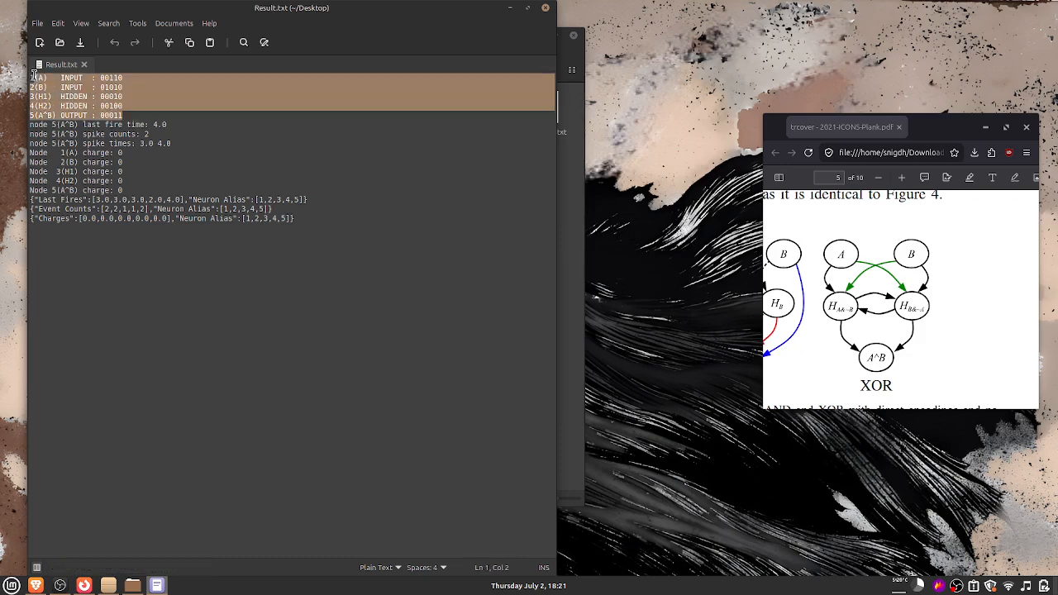
left_click_drag(186, 124, 70, 123)
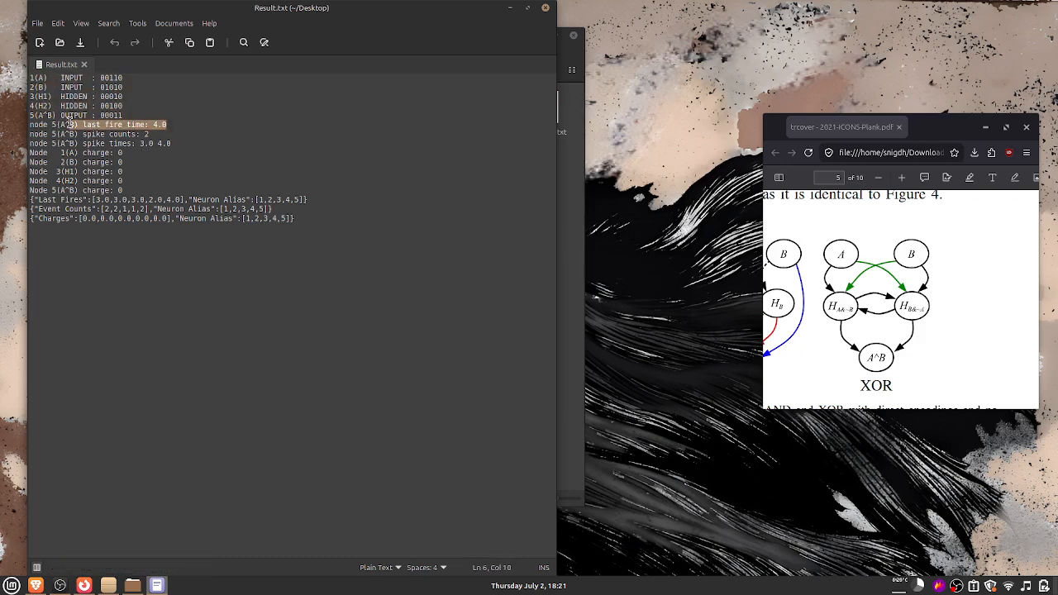
left_click_drag(165, 132, 53, 143)
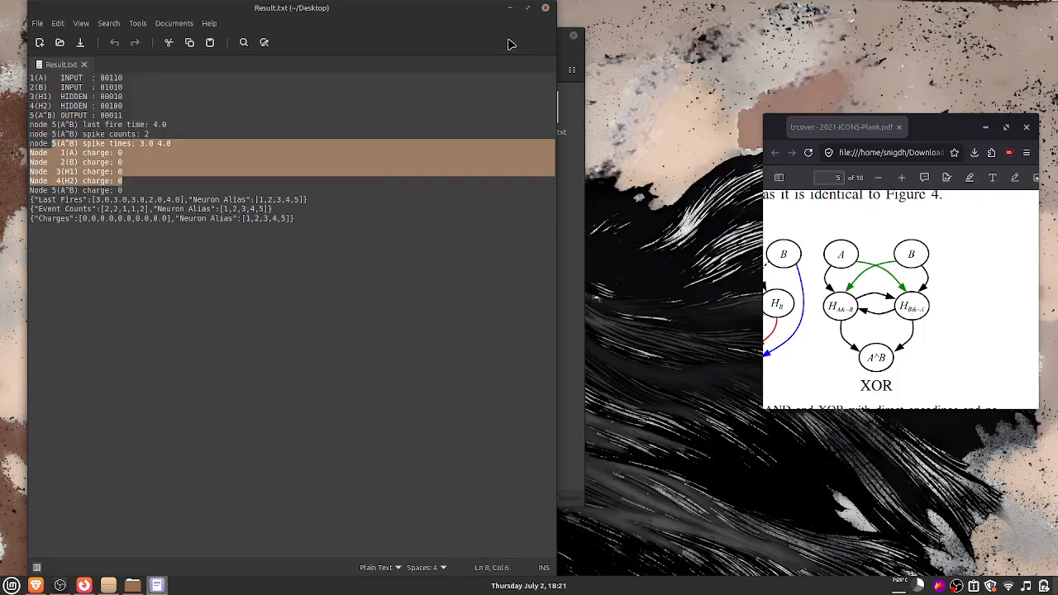